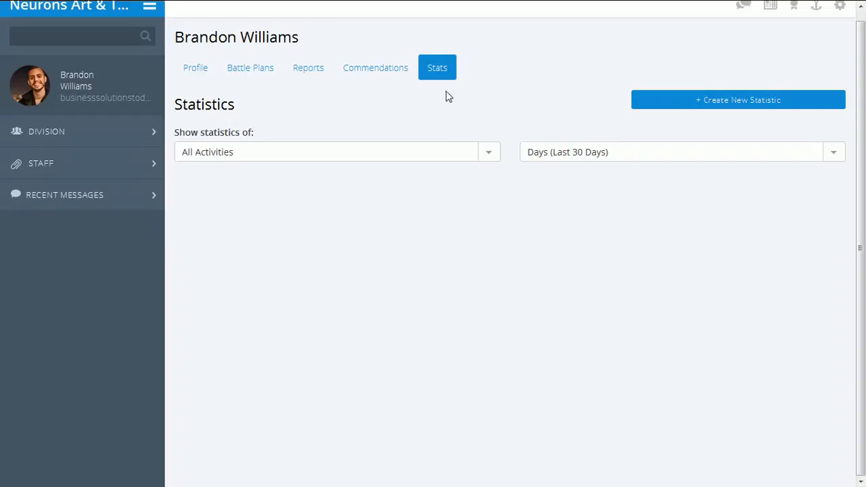
{"action": "left_click", "coordinate": [666, 99]}
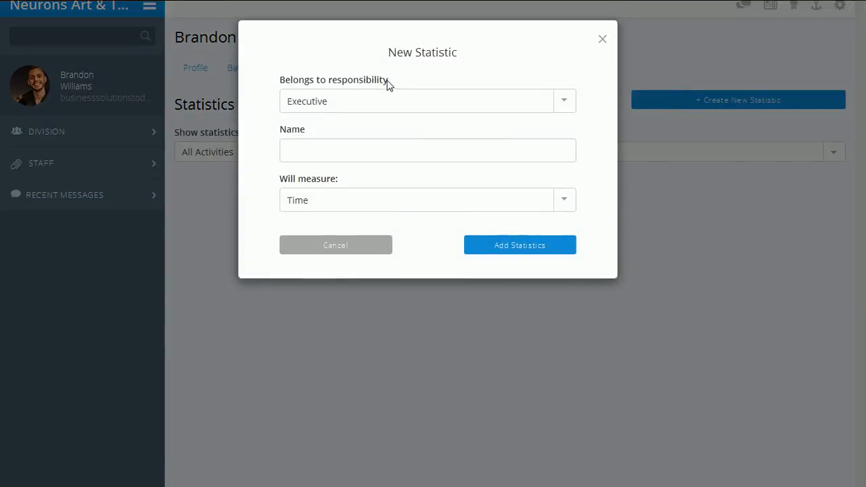
{"action": "left_click", "coordinate": [340, 105]}
{"action": "left_click", "coordinate": [338, 120]}
{"action": "left_click", "coordinate": [331, 252]}
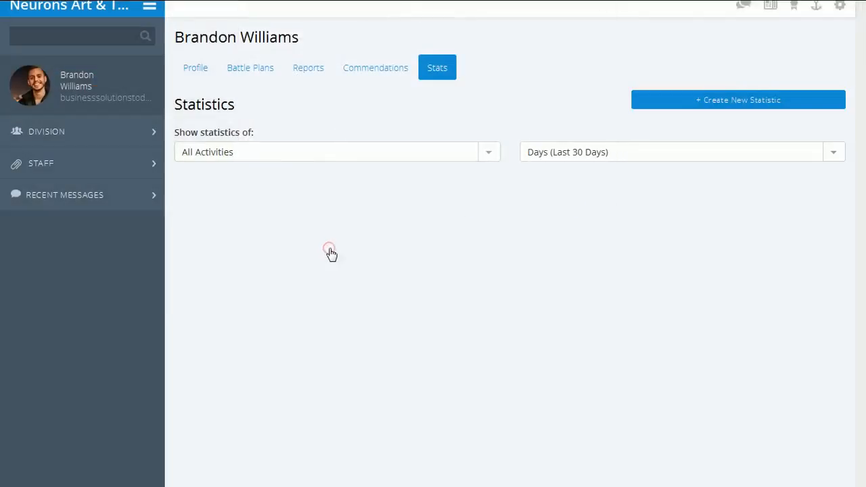
- Start a new job responsibility in the staff member's profile with the activity name "Sales"
{"action": "left_click", "coordinate": [199, 73]}
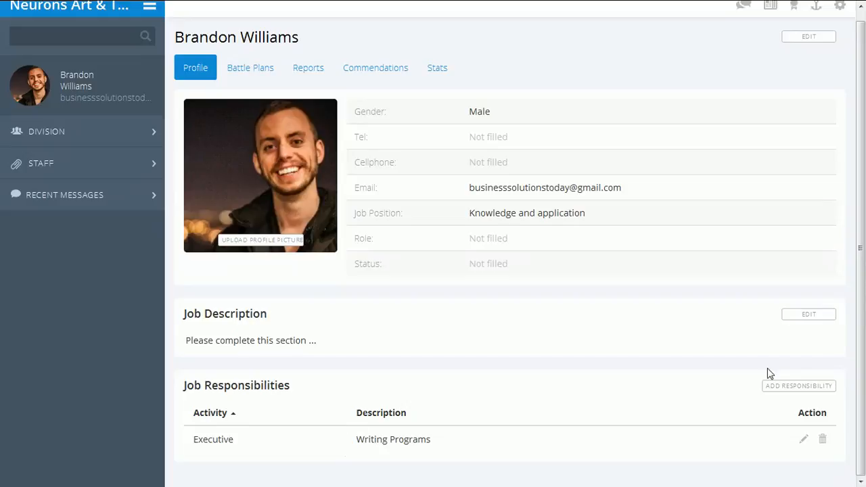
{"action": "left_click", "coordinate": [787, 390]}
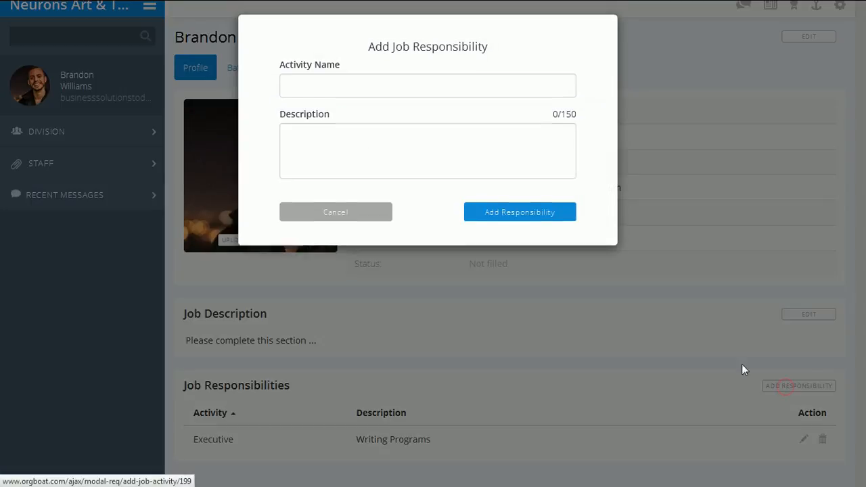
{"action": "type", "text": "Sales"}
{"action": "key", "text": "Tab"}
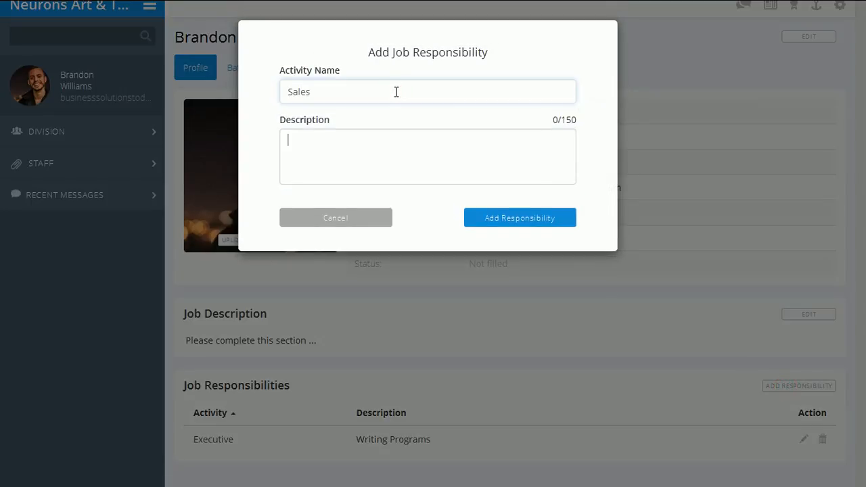
- Describe the Sales responsibility as "Amount of Income from Paid Subscriptions. Getting that done." and add it to the profile
{"action": "type", "text": "Amount of"}
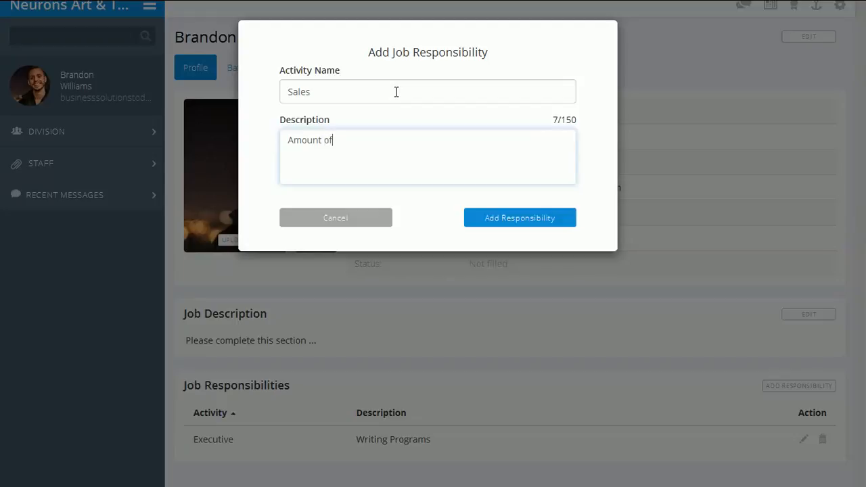
{"action": "type", "text": " Income from Paid Subsc"}
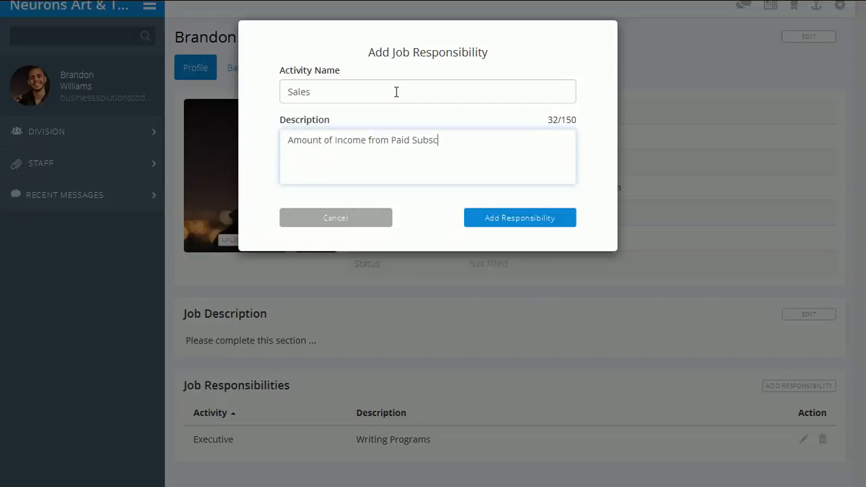
{"action": "type", "text": "riptino"}
{"action": "key", "text": "BackSpace"}
{"action": "key", "text": "BackSpace"}
{"action": "key", "text": "BackSpace"}
{"action": "key", "text": "BackSpace"}
{"action": "type", "text": "ions. Getting that done."}
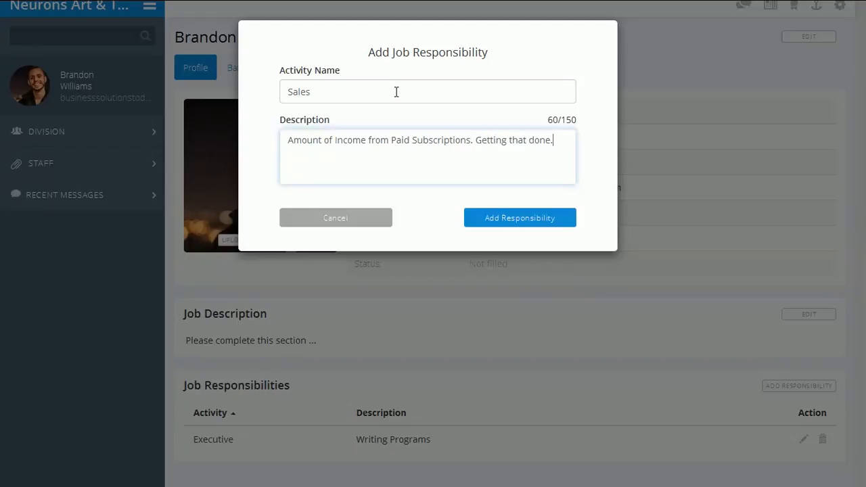
{"action": "left_click", "coordinate": [536, 228]}
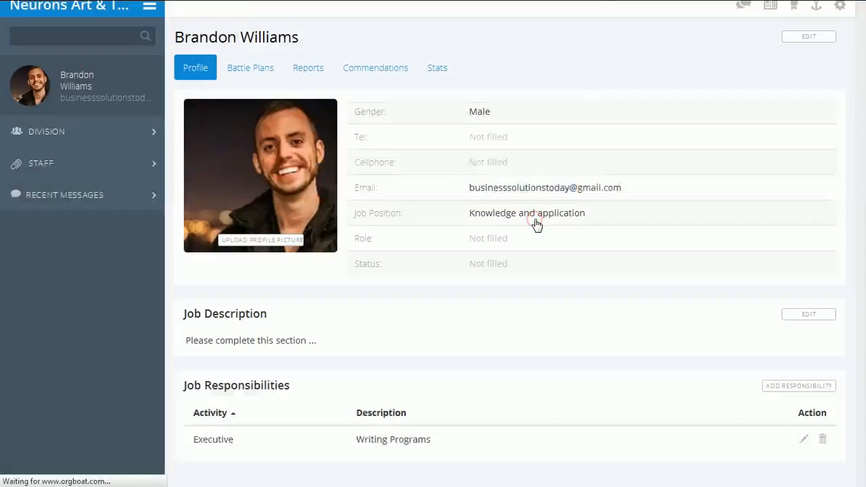
- Start another job responsibility with the activity name "Marketing"
{"action": "left_click", "coordinate": [805, 391]}
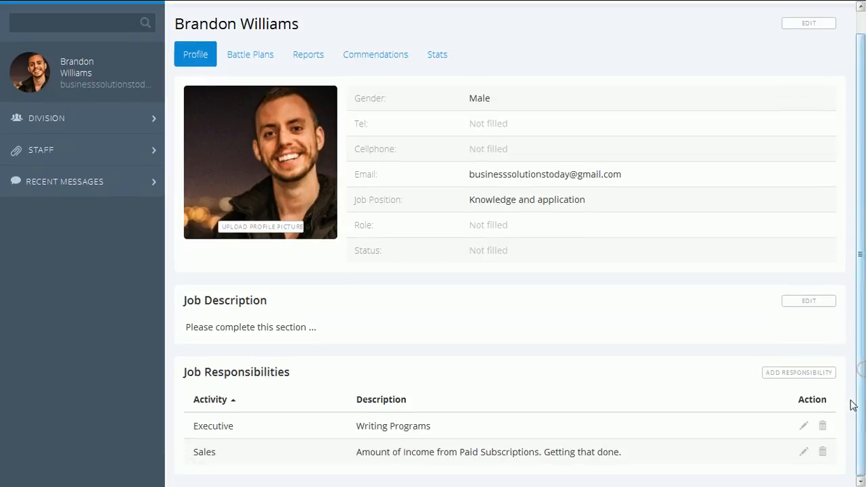
{"action": "left_click", "coordinate": [814, 374]}
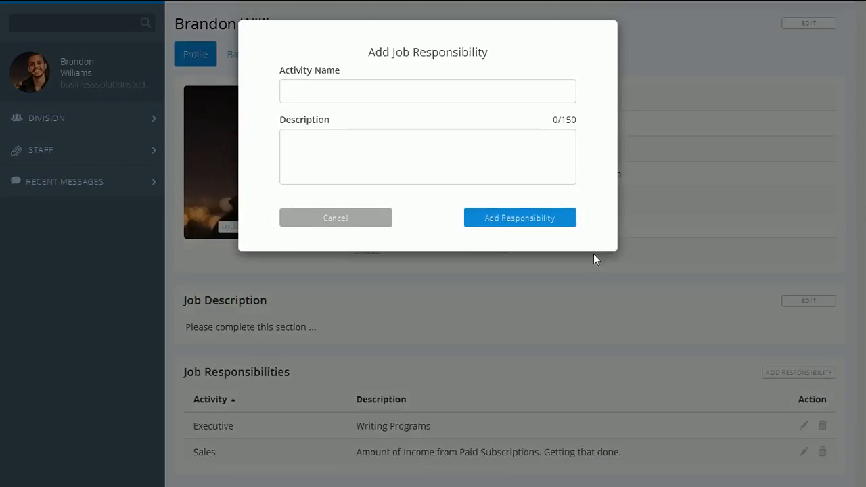
{"action": "left_click", "coordinate": [429, 86]}
{"action": "type", "text": "MM"}
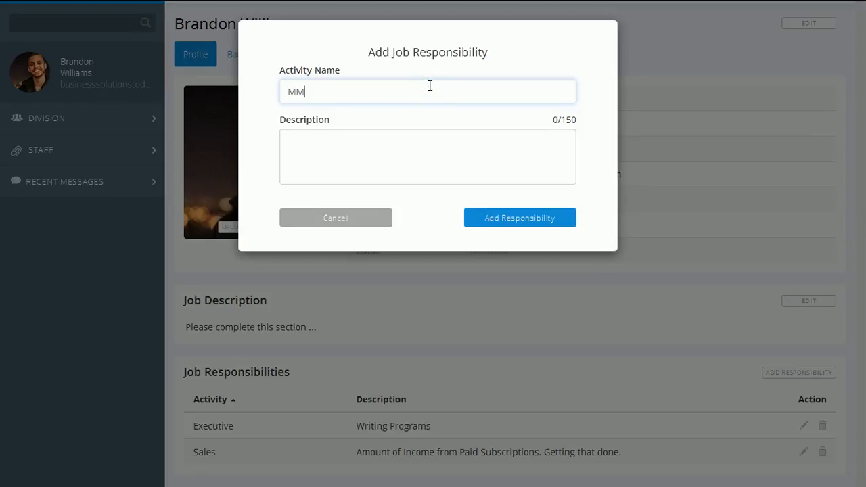
{"action": "key", "text": "BackSpace"}
{"action": "type", "text": "arketing"}
- Describe the Marketing responsibility as "Marketing Materials Made and Distributed." and add it to the profile
{"action": "key", "text": "Tab"}
{"action": "type", "text": "Marketing "}
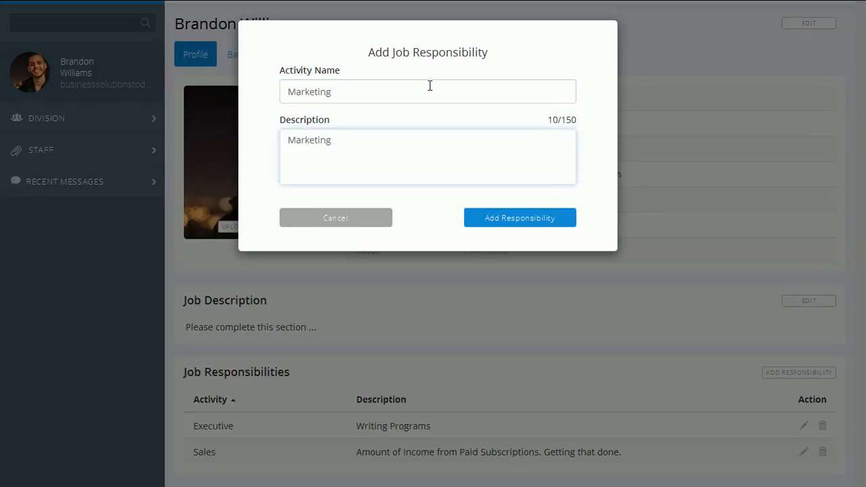
{"action": "type", "text": "Materials Made and "}
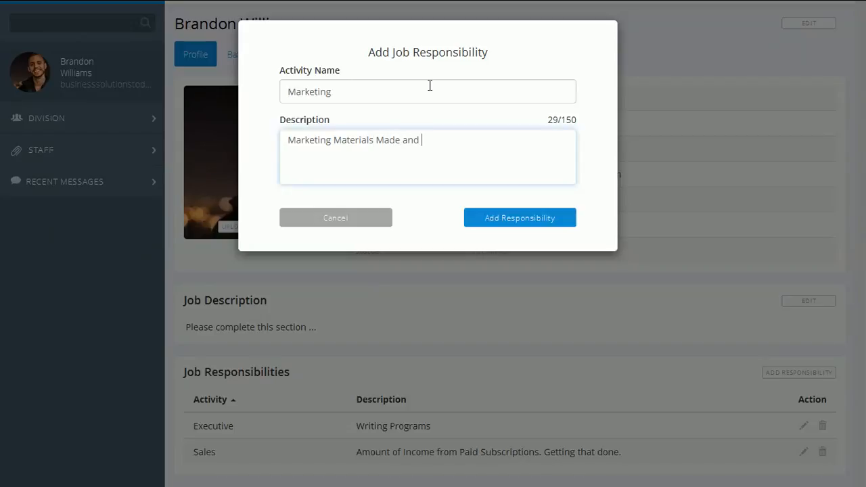
{"action": "type", "text": "Districuti"}
{"action": "type", "text": "o"}
{"action": "key", "text": "BackSpace"}
{"action": "key", "text": "BackSpace"}
{"action": "type", "text": "buted."}
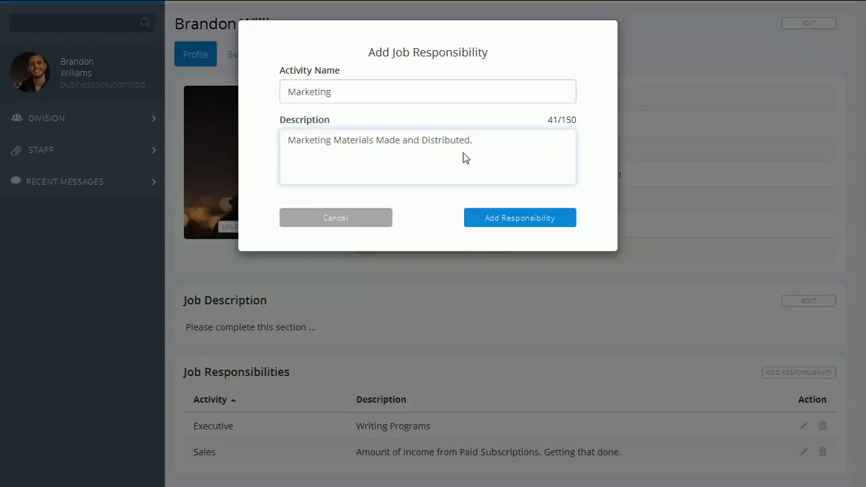
{"action": "left_click", "coordinate": [499, 226]}
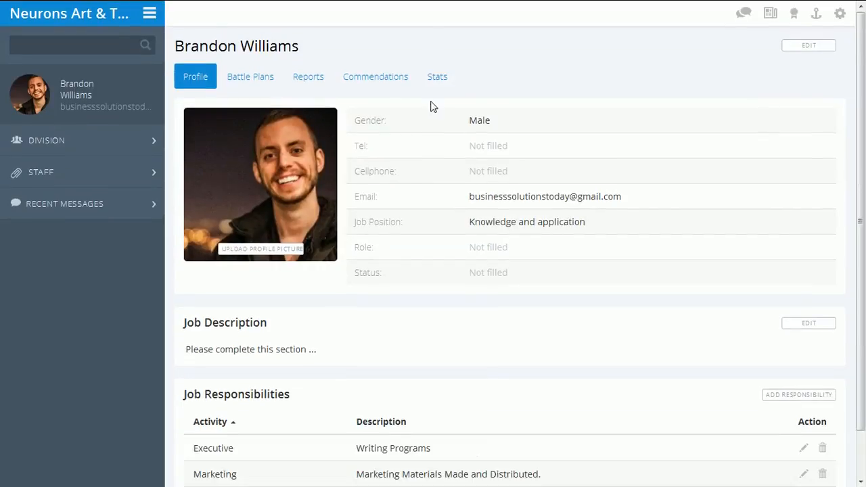
- Create a statistic named "Programs made" under the Executive responsibility, measured in Points
{"action": "left_click", "coordinate": [437, 89]}
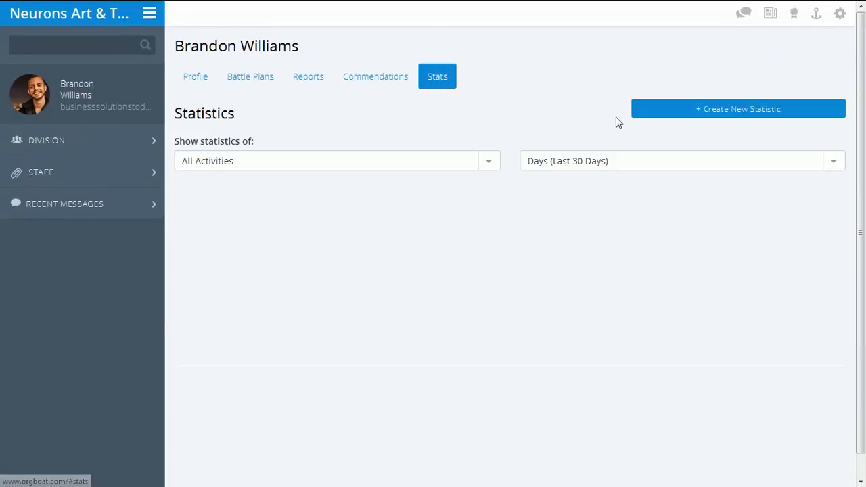
{"action": "left_click", "coordinate": [659, 111]}
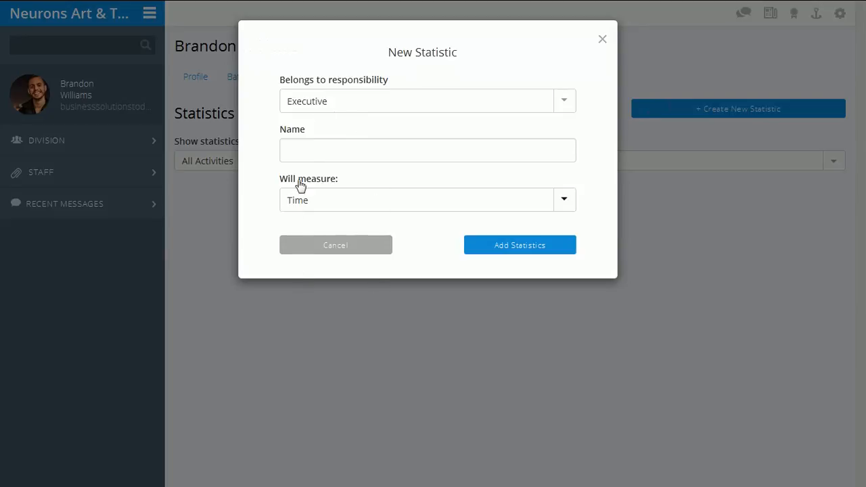
{"action": "left_click", "coordinate": [316, 145]}
{"action": "type", "text": "Prog"}
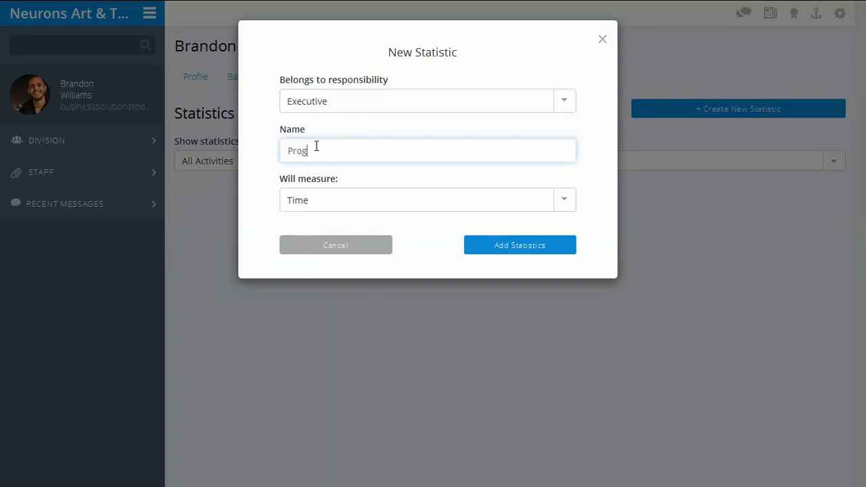
{"action": "type", "text": "rams made"}
{"action": "left_click", "coordinate": [327, 199]}
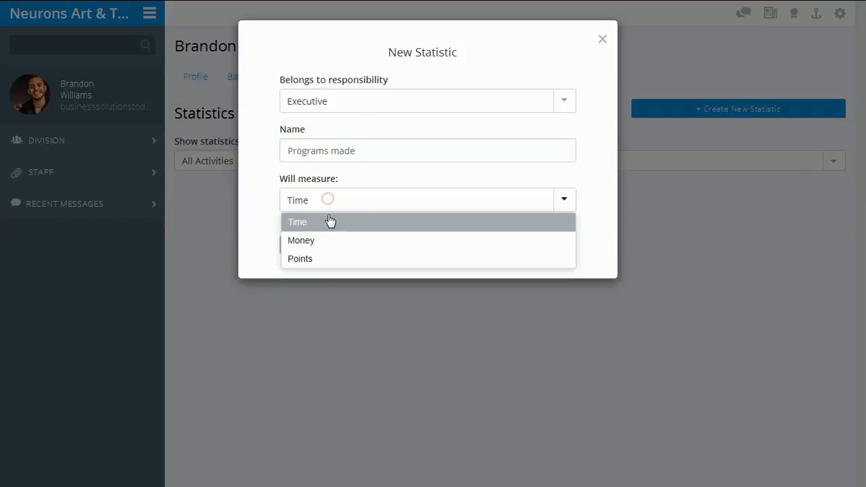
{"action": "left_click", "coordinate": [322, 259]}
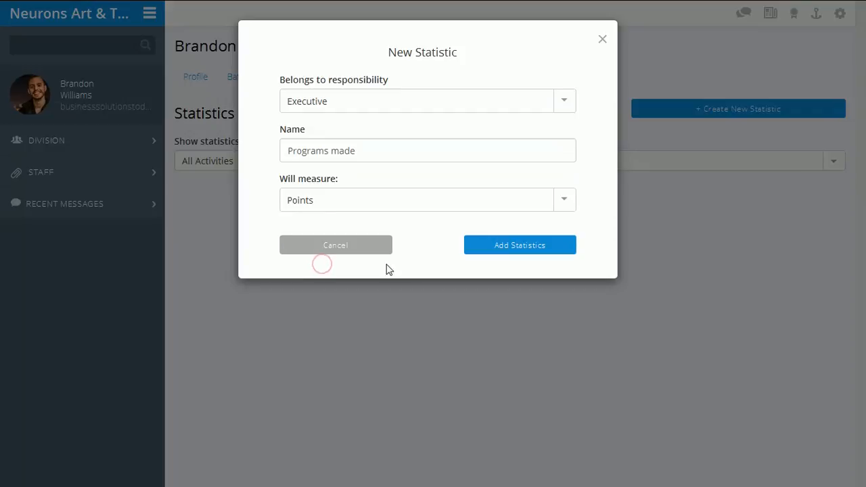
{"action": "left_click", "coordinate": [485, 247]}
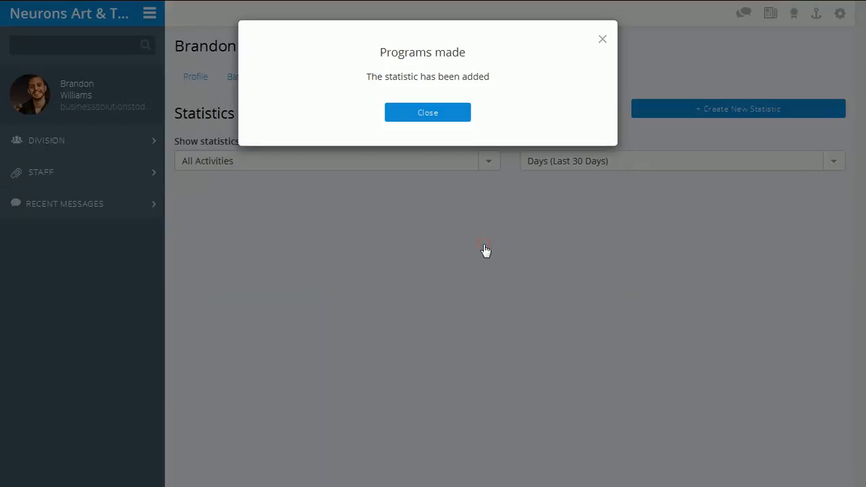
{"action": "left_click", "coordinate": [449, 127]}
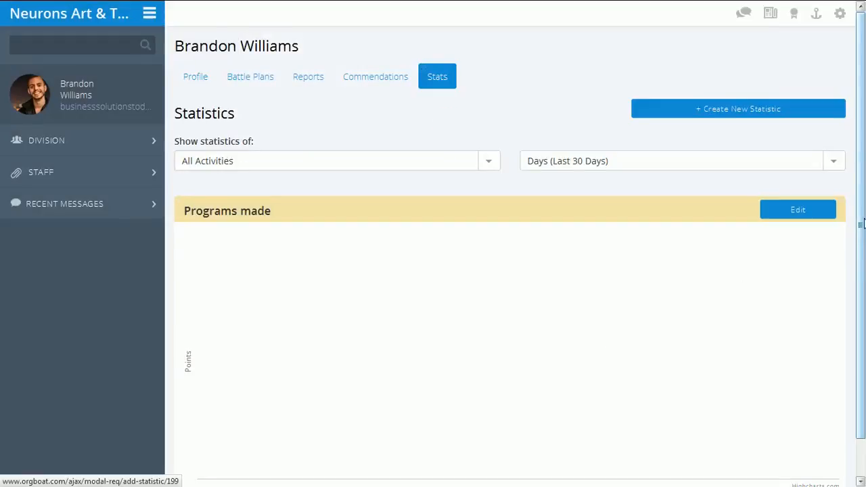
- Start a new value entry for the Programs made statistic, dated 11/16/2015
{"action": "left_click_drag", "start_coordinate": [863, 224], "coordinate": [864, 281]}
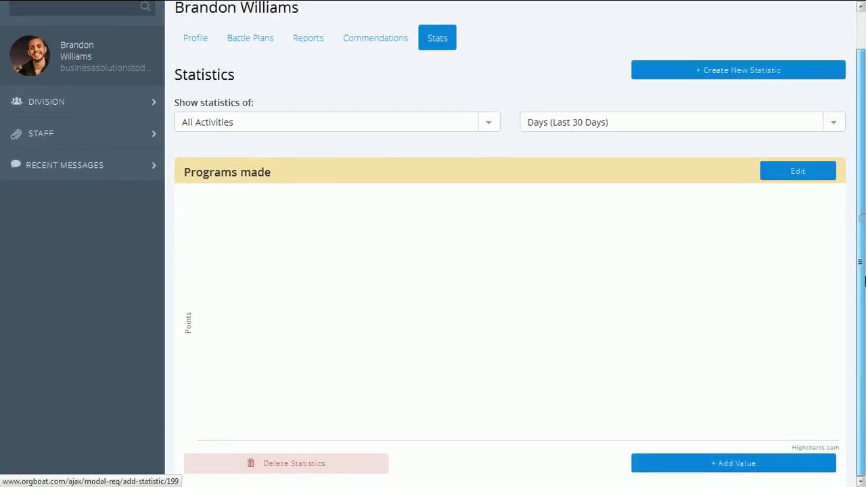
{"action": "left_click", "coordinate": [736, 472]}
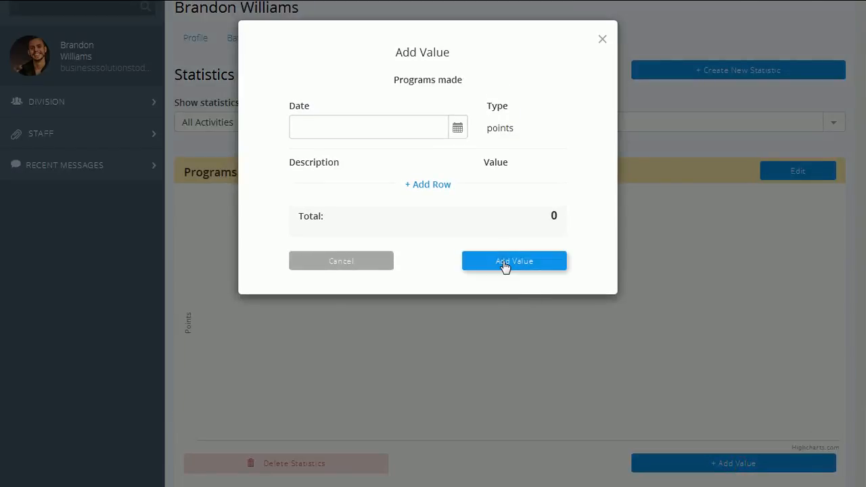
{"action": "left_click", "coordinate": [357, 133]}
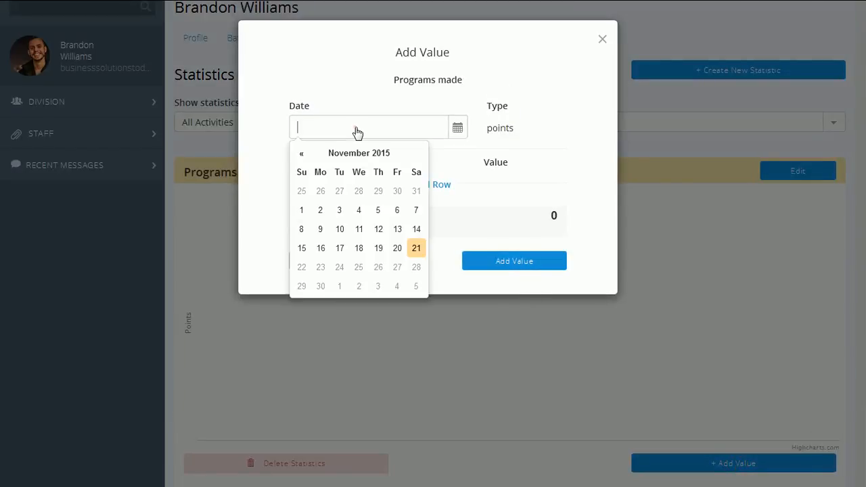
{"action": "left_click", "coordinate": [321, 247]}
{"action": "left_click", "coordinate": [479, 204]}
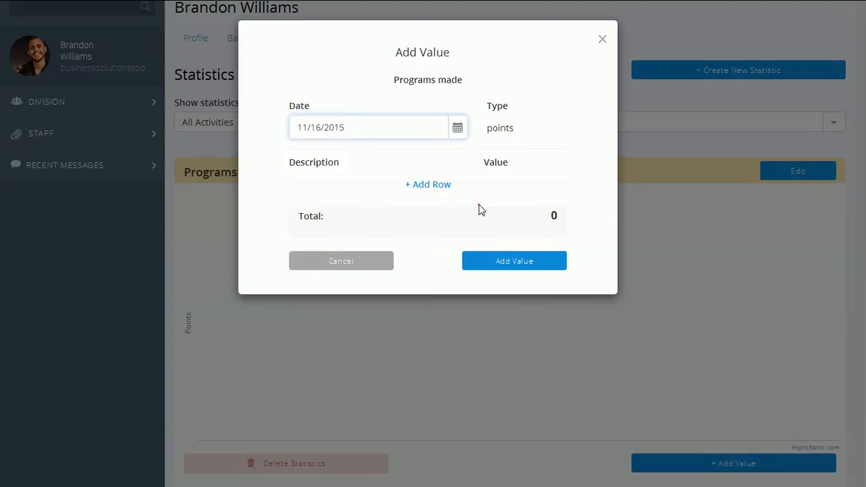
- Add two rows to the value entry and fill the first with the description "Tresury Programs" and value 1
{"action": "left_click", "coordinate": [446, 186]}
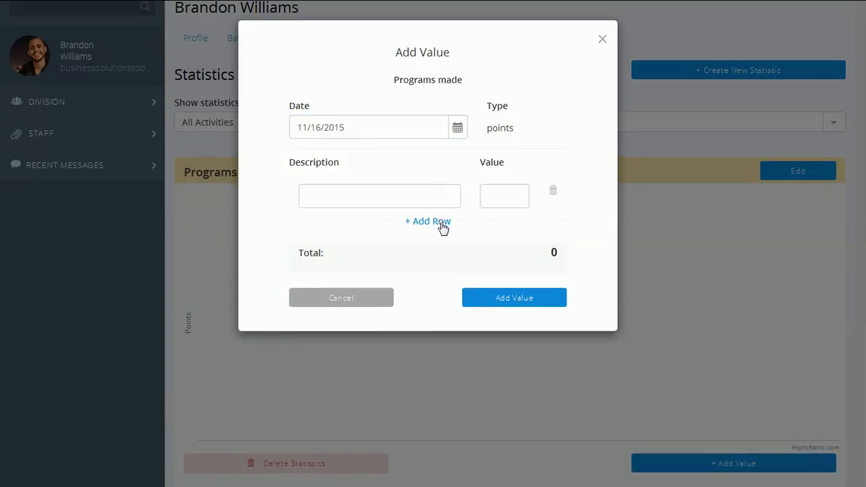
{"action": "left_click", "coordinate": [442, 223]}
{"action": "left_click", "coordinate": [427, 196]}
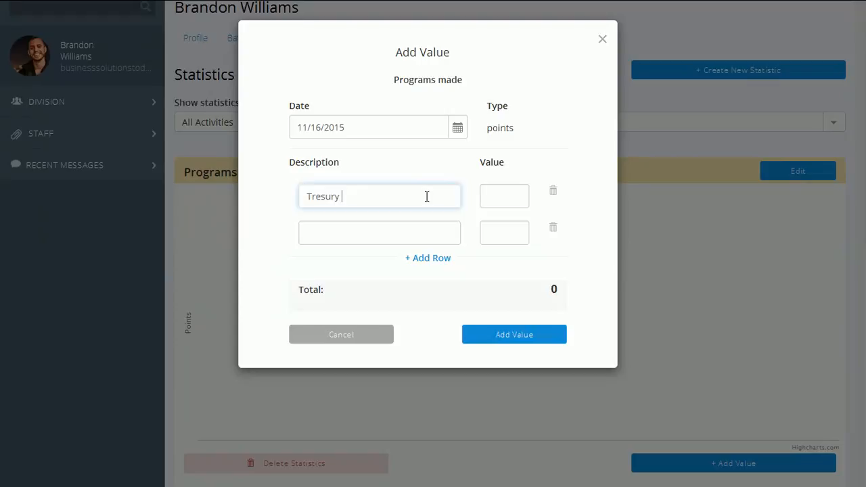
{"action": "type", "text": "ograms"}
{"action": "key", "text": "Tab"}
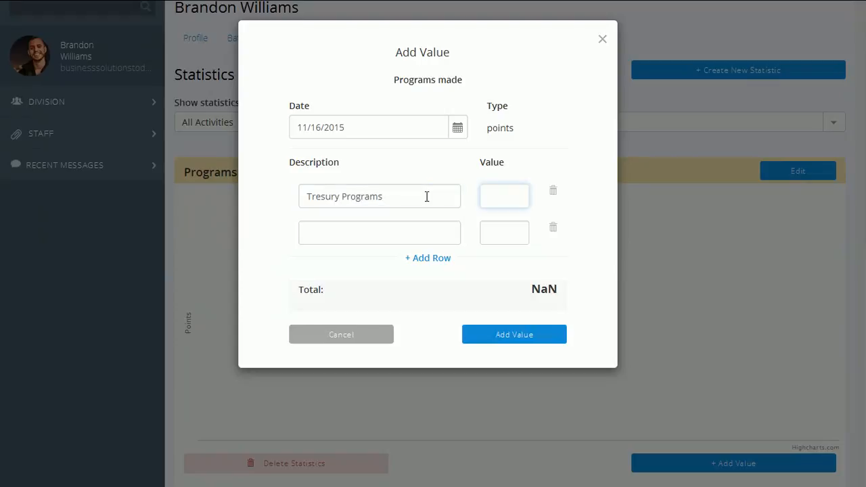
{"action": "type", "text": "1"}
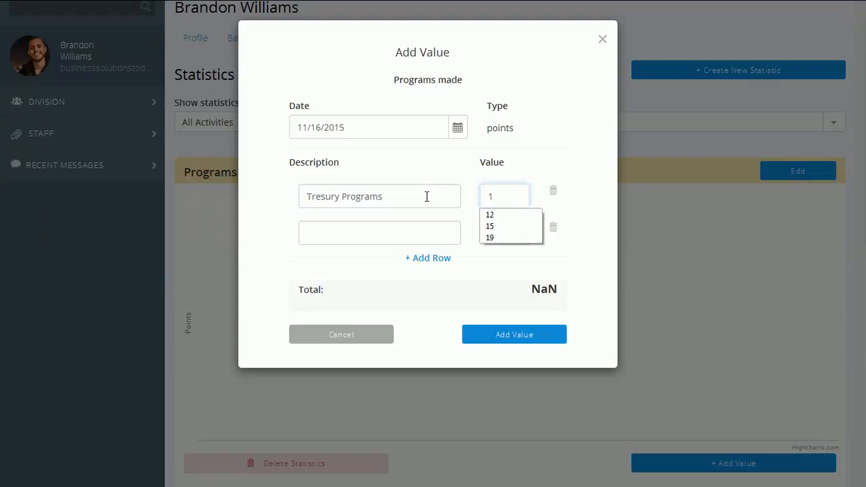
{"action": "key", "text": "Tab"}
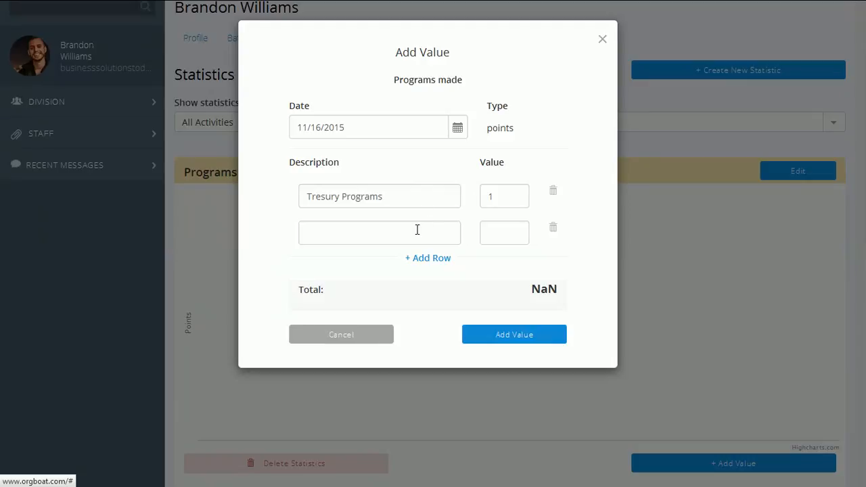
- Correct the first row's description to "Treasury Programs" and fill the second row with "Marketing Programs" and value 1
{"action": "left_click", "coordinate": [418, 230]}
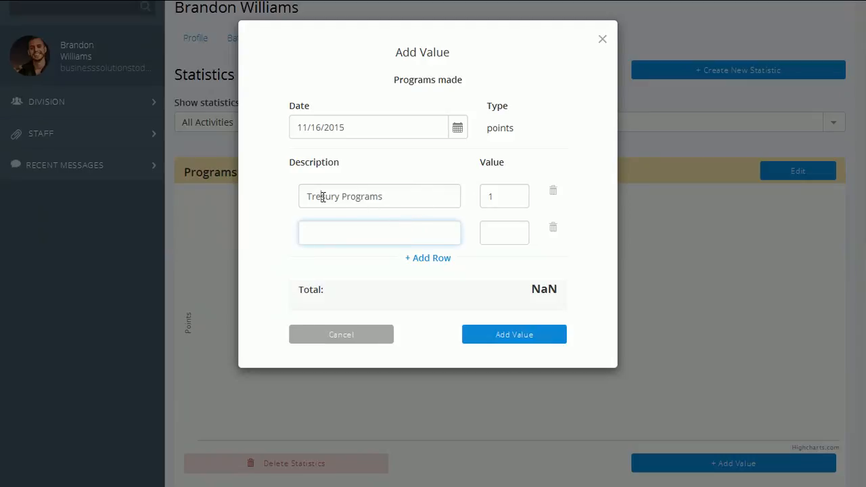
{"action": "left_click", "coordinate": [364, 234]}
{"action": "type", "text": "Marketing P"}
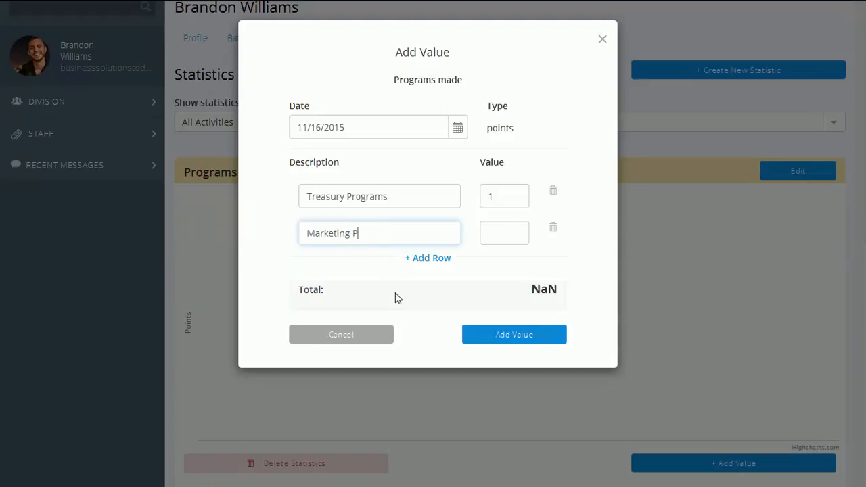
{"action": "type", "text": "rograms"}
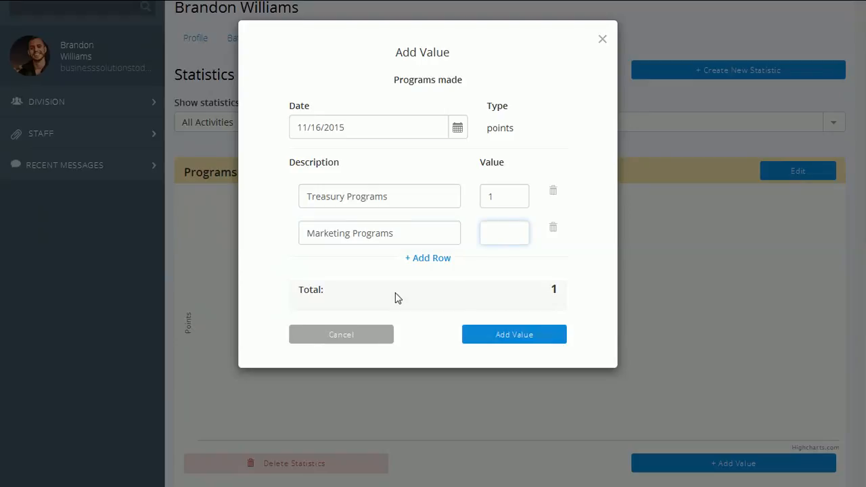
{"action": "type", "text": "1"}
{"action": "left_click", "coordinate": [397, 298]}
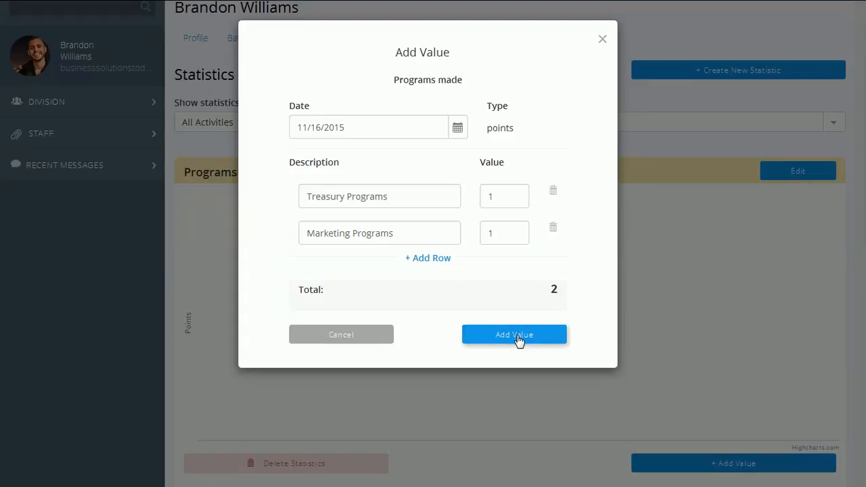
- Change the second row's description to "Marketing Program for trifolds" and save the value entry
{"action": "triple_click", "coordinate": [401, 230]}
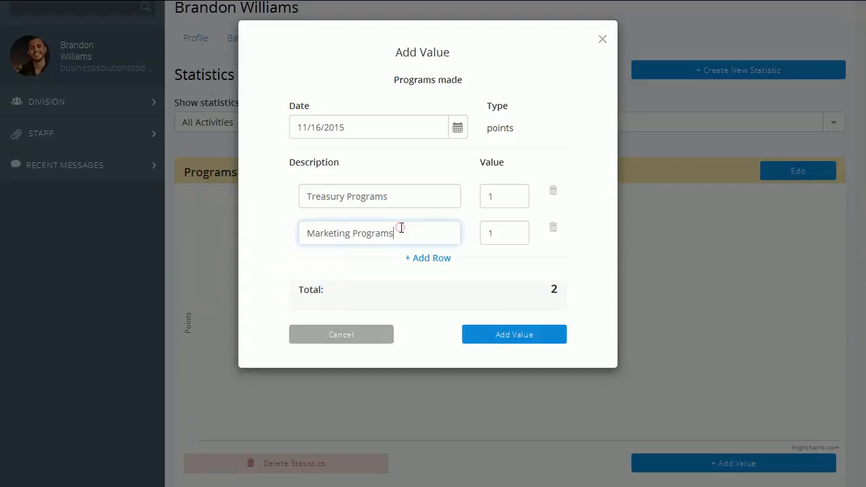
{"action": "double_click", "coordinate": [401, 230]}
{"action": "left_click", "coordinate": [402, 230]}
{"action": "double_click", "coordinate": [401, 230]}
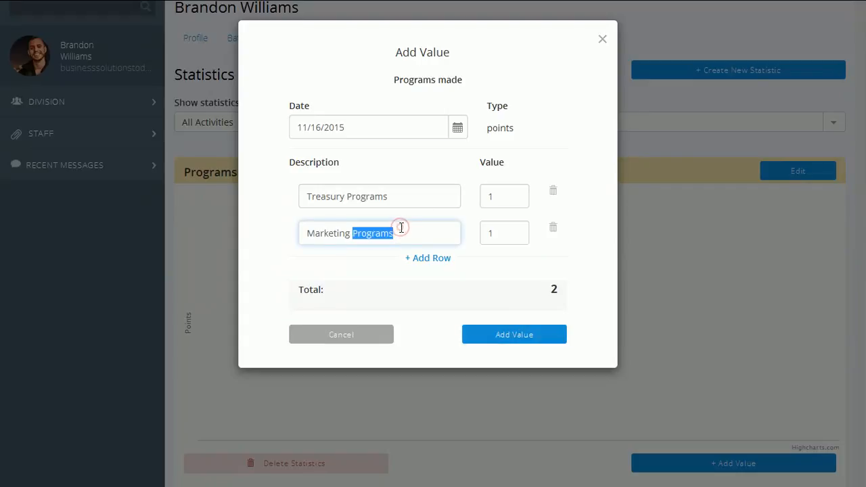
{"action": "left_click", "coordinate": [401, 230]}
{"action": "key", "text": "BackSpace"}
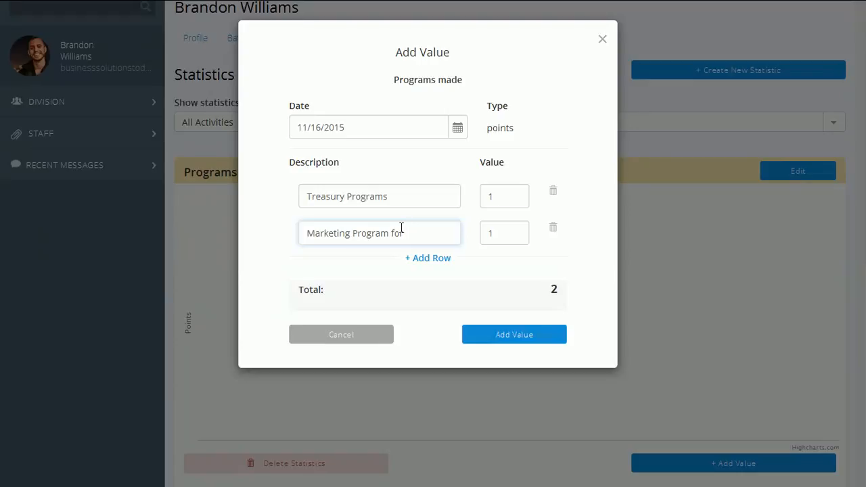
{"action": "type", "text": "for trifolds"}
{"action": "left_click", "coordinate": [501, 335]}
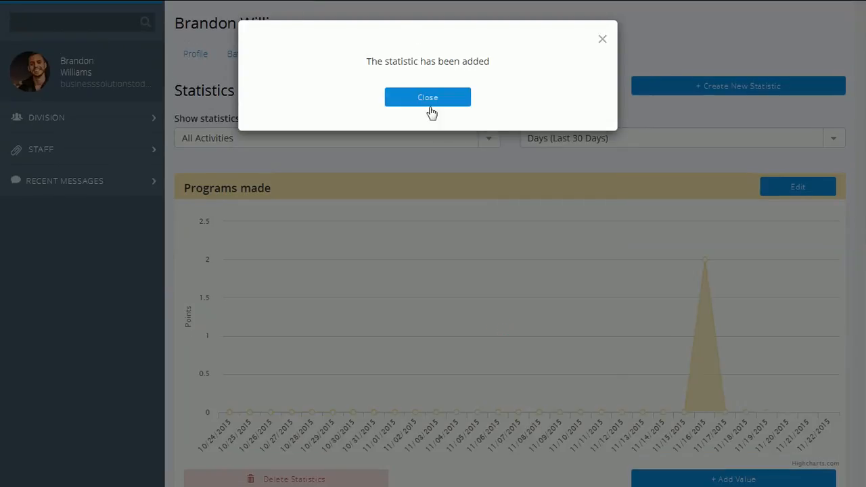
{"action": "left_click", "coordinate": [433, 99]}
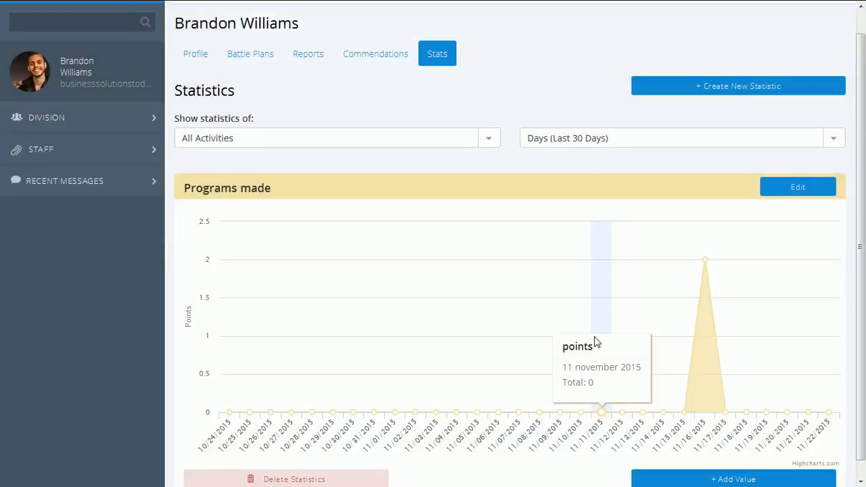
- Review the recorded rows behind the 16 November 2015 point of the Programs made chart
{"action": "mouse_move", "coordinate": [706, 265]}
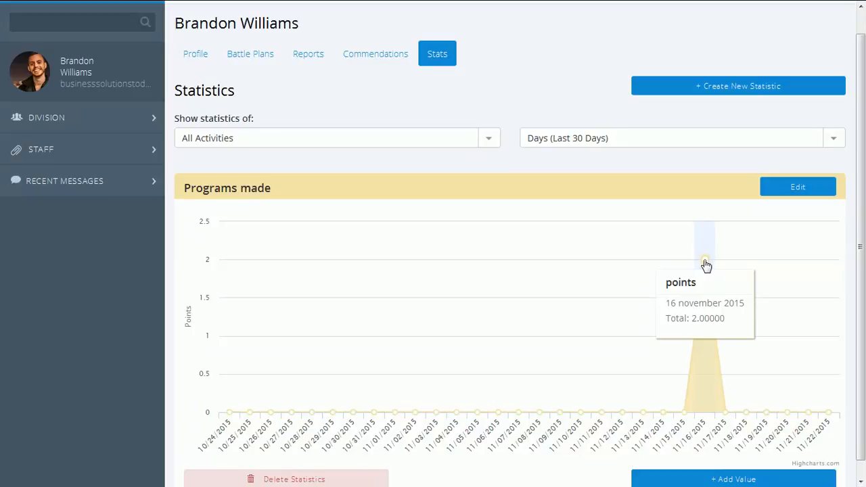
{"action": "left_click", "coordinate": [705, 265]}
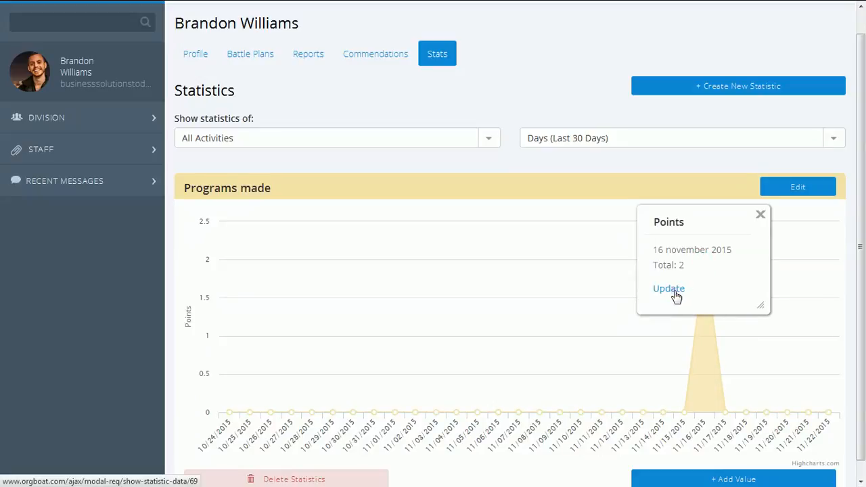
{"action": "left_click", "coordinate": [668, 289]}
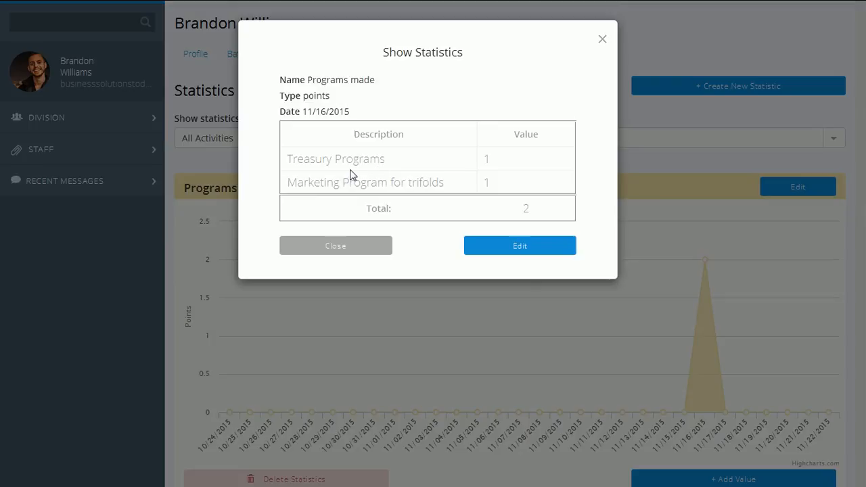
{"action": "left_click", "coordinate": [602, 38]}
{"action": "left_click", "coordinate": [599, 39]}
{"action": "left_click", "coordinate": [602, 39]}
{"action": "left_click", "coordinate": [644, 230]}
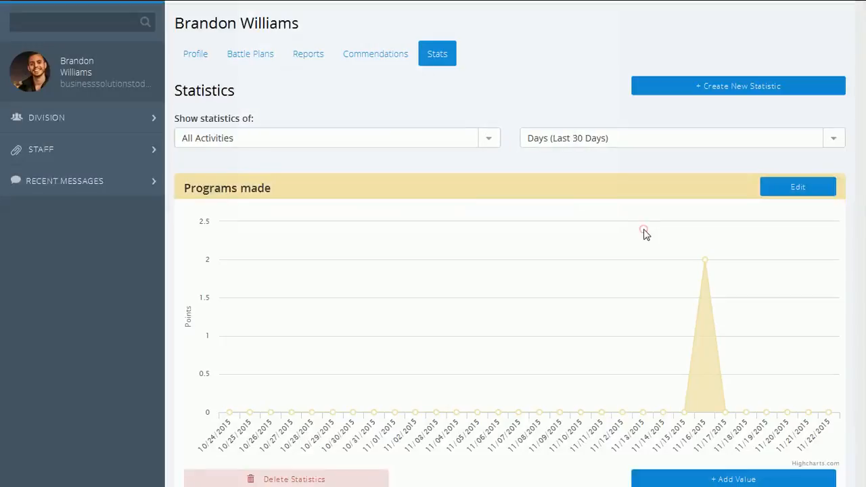
- Start a value entry for 17 November 2015 from its point on the Programs made chart and add one row
{"action": "mouse_move", "coordinate": [727, 419]}
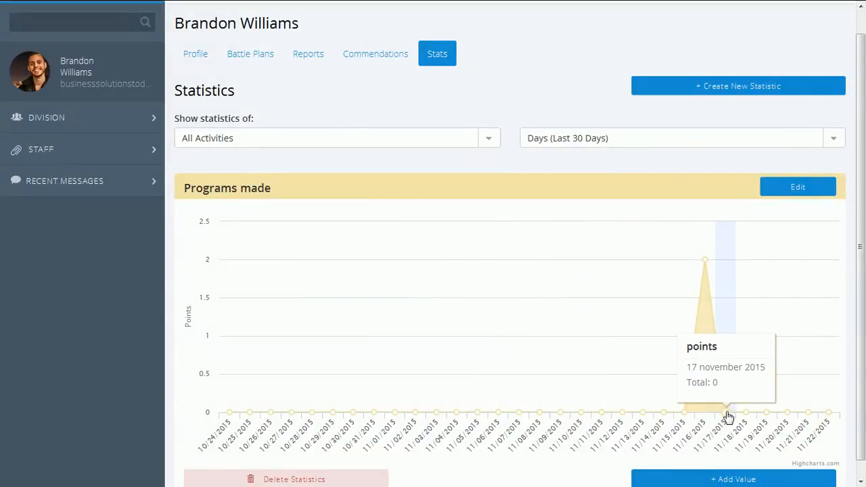
{"action": "left_click", "coordinate": [728, 417]}
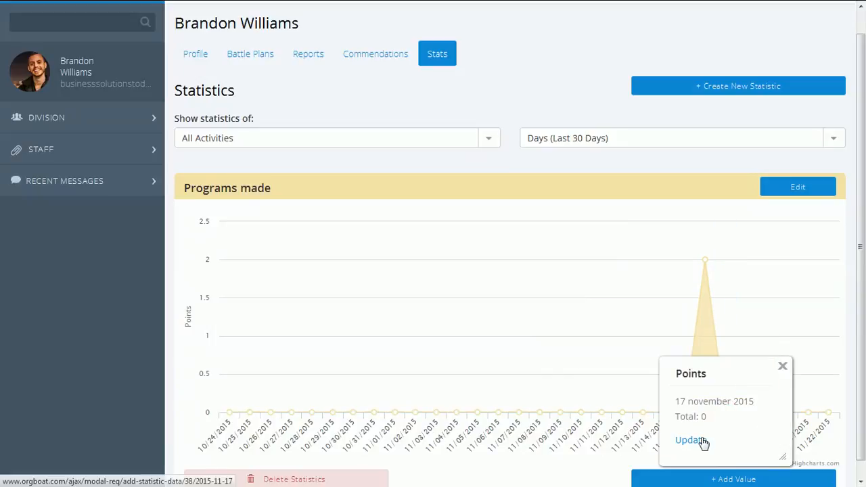
{"action": "left_click", "coordinate": [716, 414]}
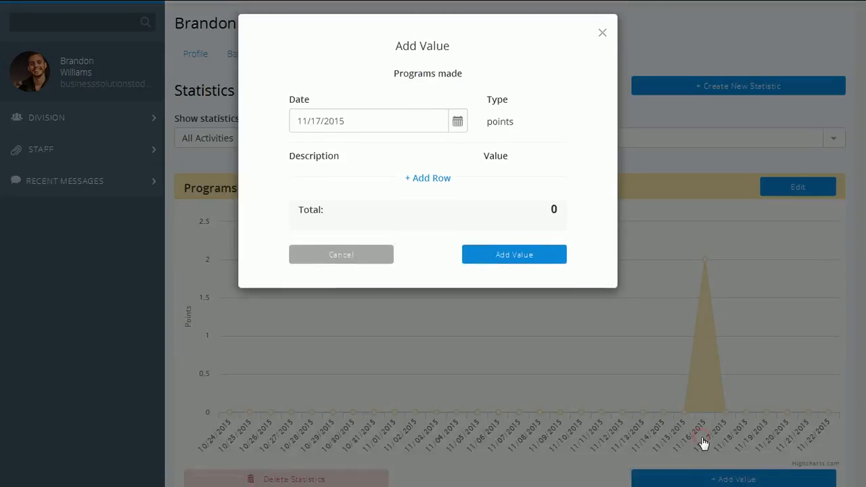
{"action": "left_click", "coordinate": [381, 127]}
{"action": "left_click", "coordinate": [491, 204]}
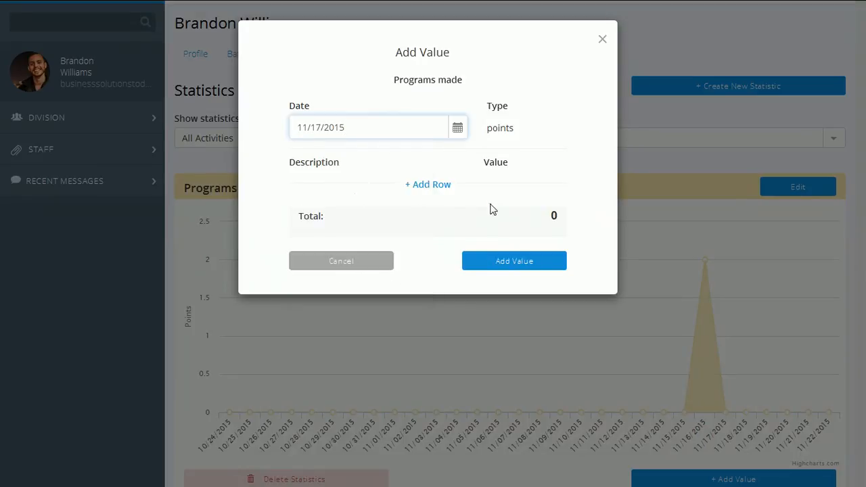
{"action": "left_click", "coordinate": [445, 186]}
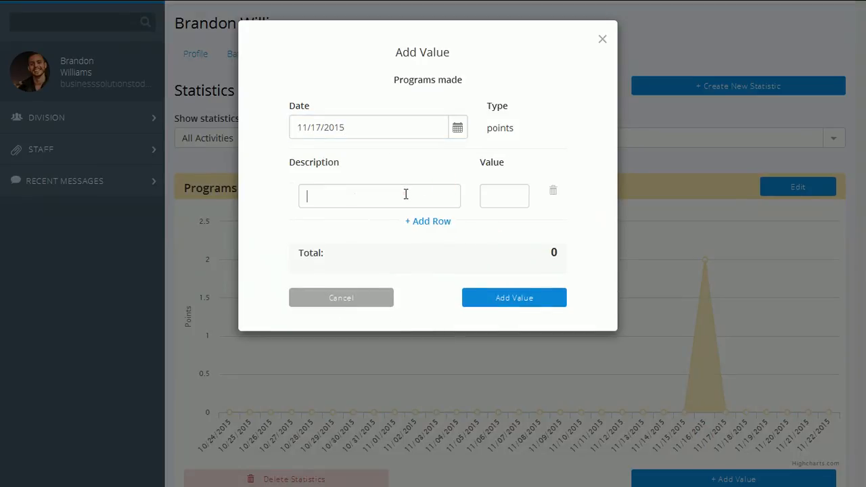
- Fill the row with the description "Delivery Program for Repair" and value 1, and save the value entry
{"action": "left_click", "coordinate": [403, 192]}
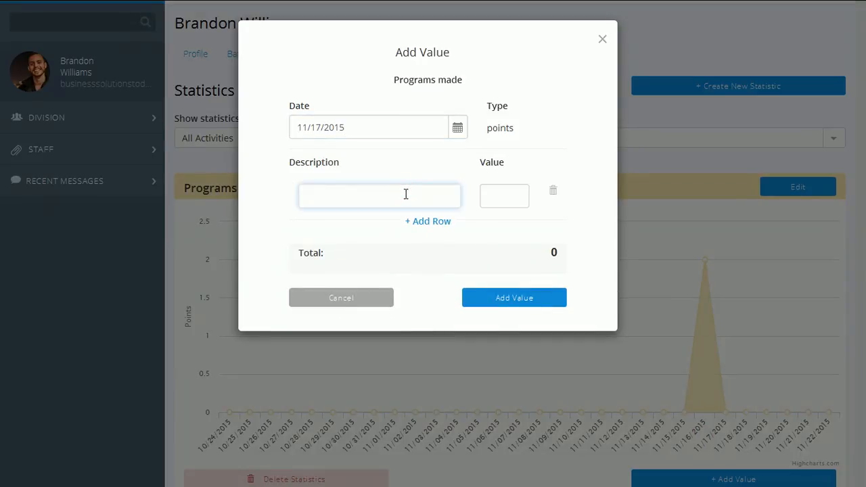
{"action": "type", "text": "Delivery Program for Repair"}
{"action": "key", "text": "Tab"}
{"action": "type", "text": "1"}
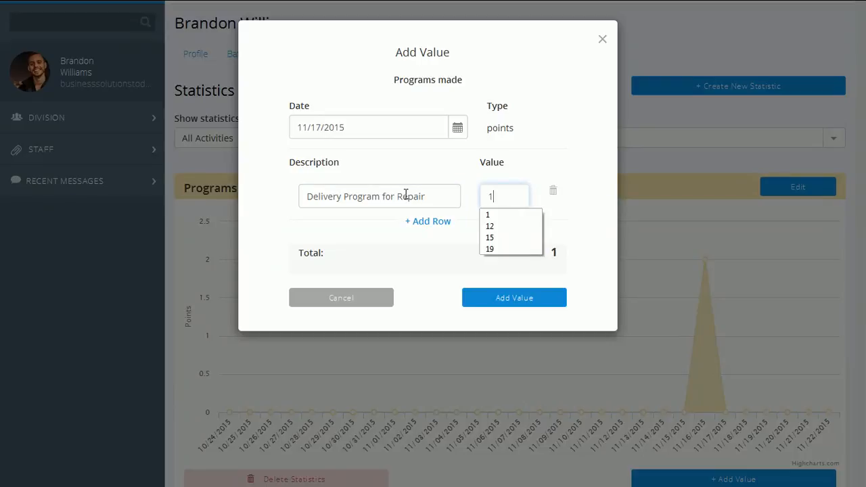
{"action": "left_click", "coordinate": [498, 306]}
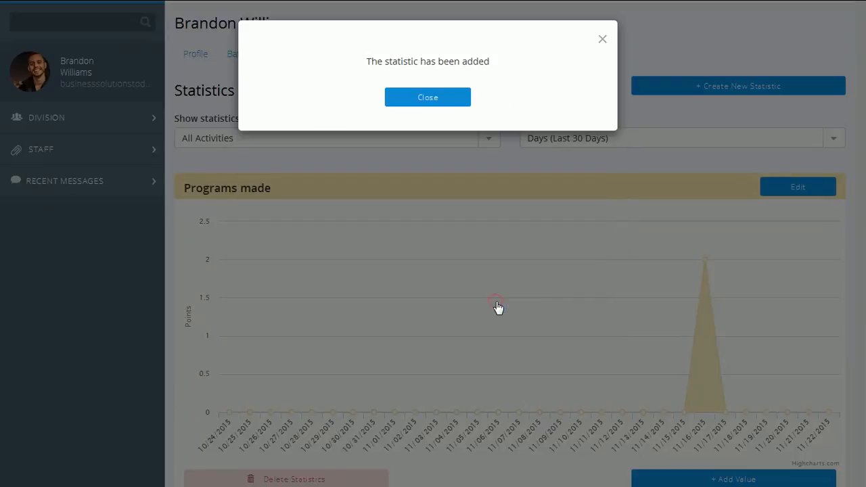
{"action": "left_click", "coordinate": [446, 103]}
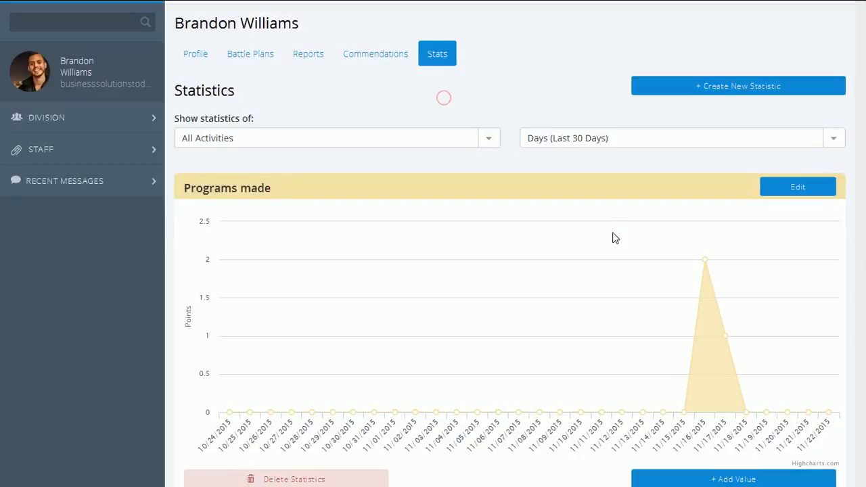
- Start a value entry for 18 November 2015 from its point on the Programs made chart and add three rows
{"action": "mouse_move", "coordinate": [720, 315]}
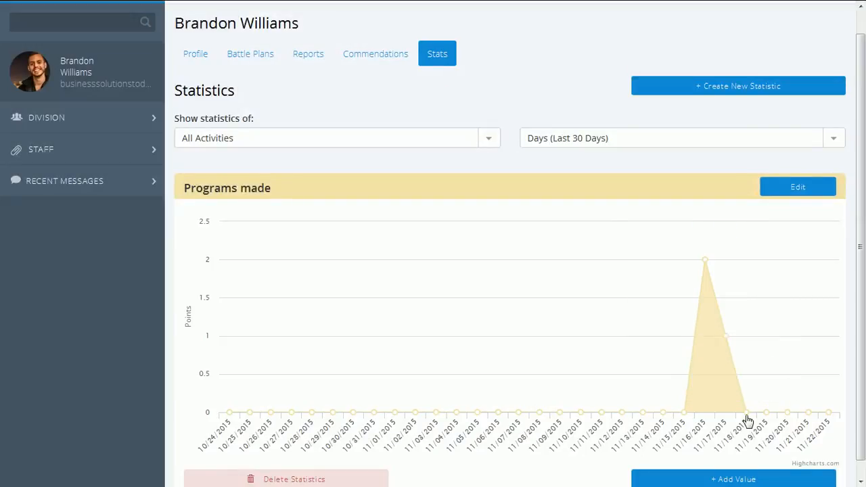
{"action": "left_click", "coordinate": [748, 418]}
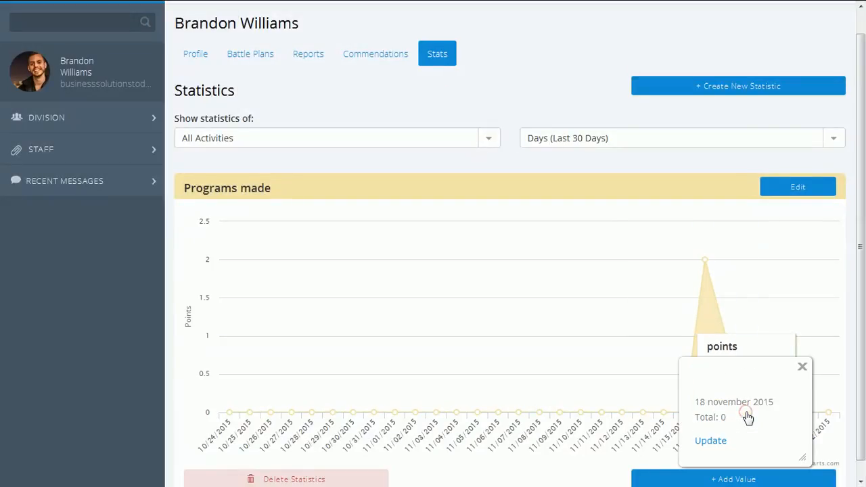
{"action": "left_click", "coordinate": [720, 439]}
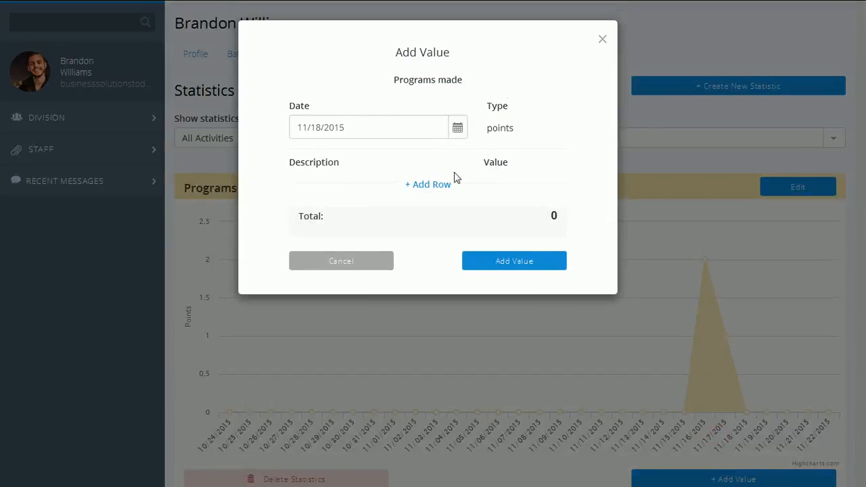
{"action": "left_click", "coordinate": [437, 184]}
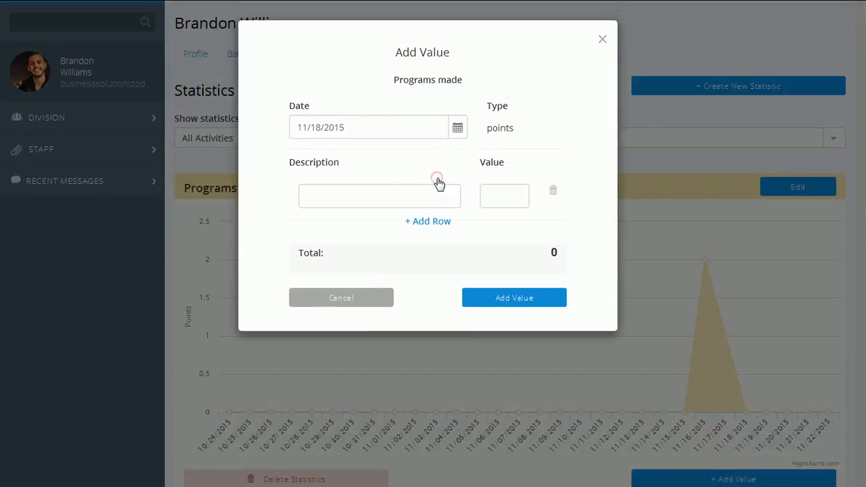
{"action": "left_click", "coordinate": [436, 224]}
{"action": "left_click", "coordinate": [436, 259]}
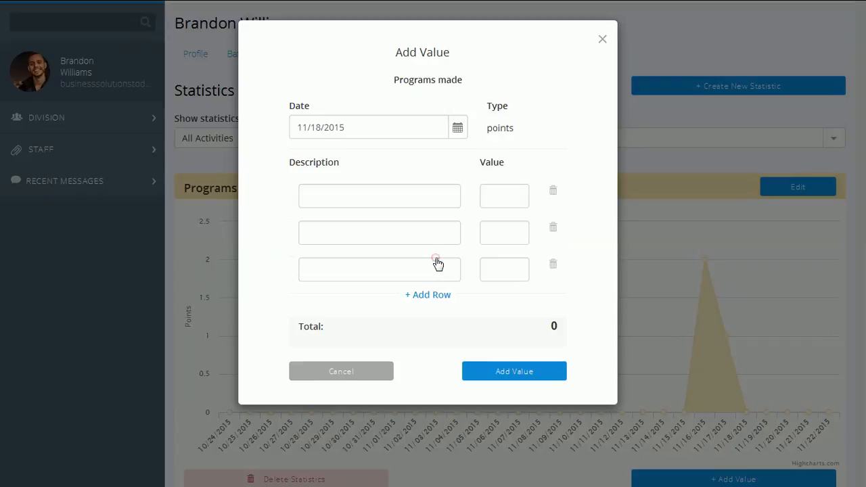
{"action": "left_click", "coordinate": [413, 204]}
{"action": "type", "text": "Human Resoureces"}
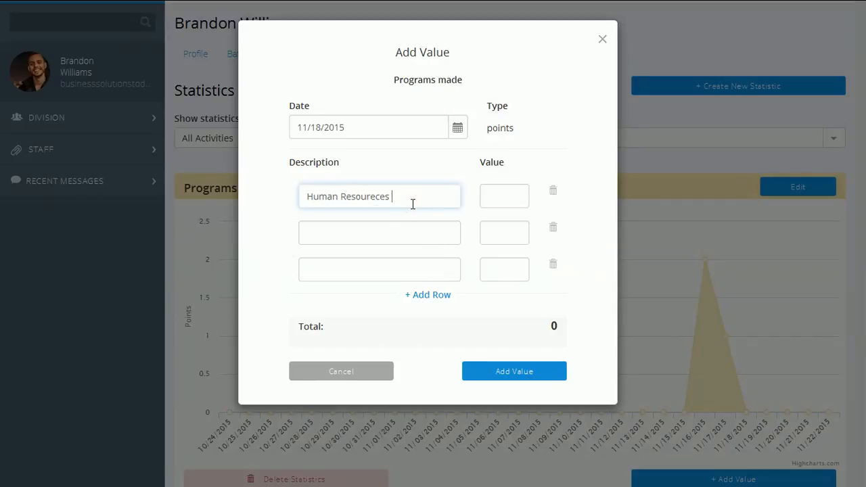
{"action": "key", "text": "BackSpace"}
{"action": "key", "text": "BackSpace"}
{"action": "key", "text": "BackSpace"}
{"action": "key", "text": "BackSpace"}
{"action": "key", "text": "BackSpace"}
{"action": "key", "text": "BackSpace"}
{"action": "key", "text": "BackSpace"}
{"action": "key", "text": "BackSpace"}
{"action": "key", "text": "BackSpace"}
{"action": "key", "text": "BackSpace"}
{"action": "key", "text": "BackSpace"}
{"action": "key", "text": "BackSpace"}
{"action": "key", "text": "BackSpace"}
{"action": "key", "text": "BackSpace"}
{"action": "key", "text": "BackSpace"}
{"action": "key", "text": "BackSpace"}
- Fill the first row of the 11/18/2015 entry with the description "Hiring Program" and value 1
{"action": "type", "text": "Hiring Program"}
{"action": "key", "text": "Tab"}
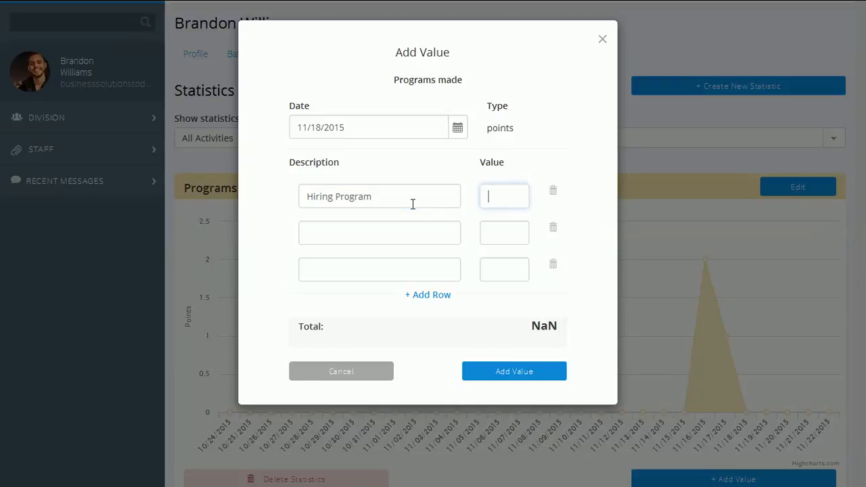
{"action": "type", "text": "1"}
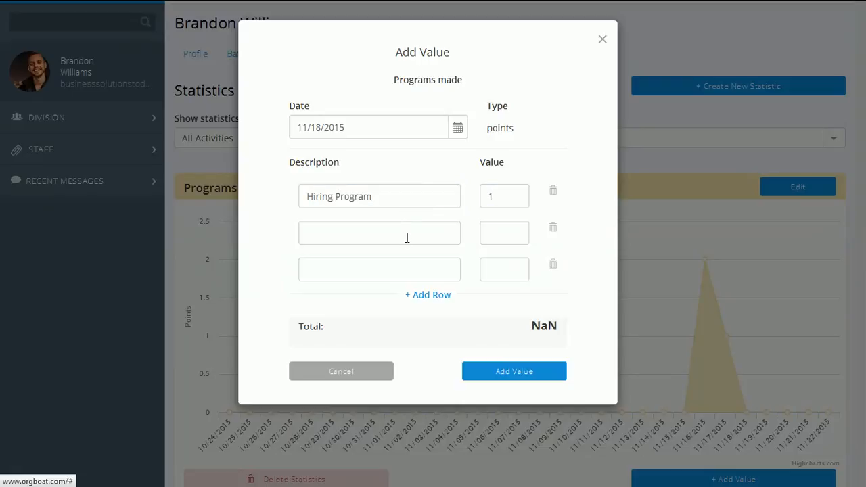
- Fill the second row with the description "Income Program for Sales" and value 1
{"action": "type", "text": "Income Program"}
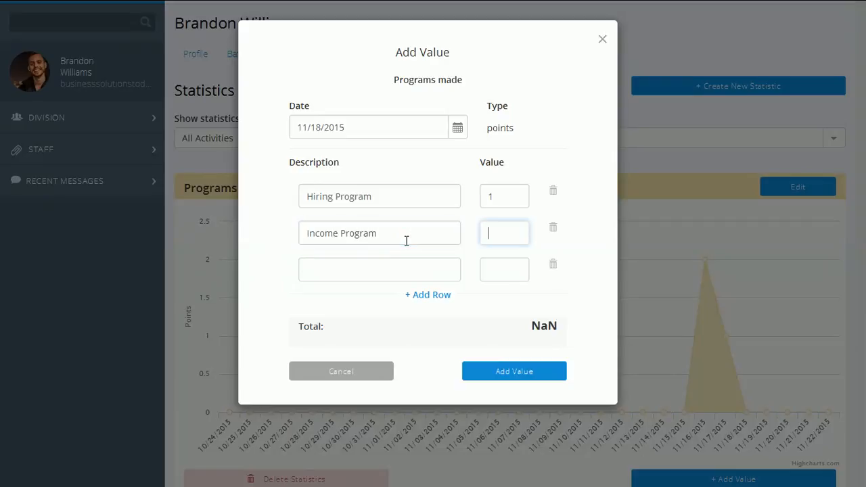
{"action": "type", "text": "1"}
{"action": "key", "text": "Tab"}
{"action": "left_click", "coordinate": [406, 240]}
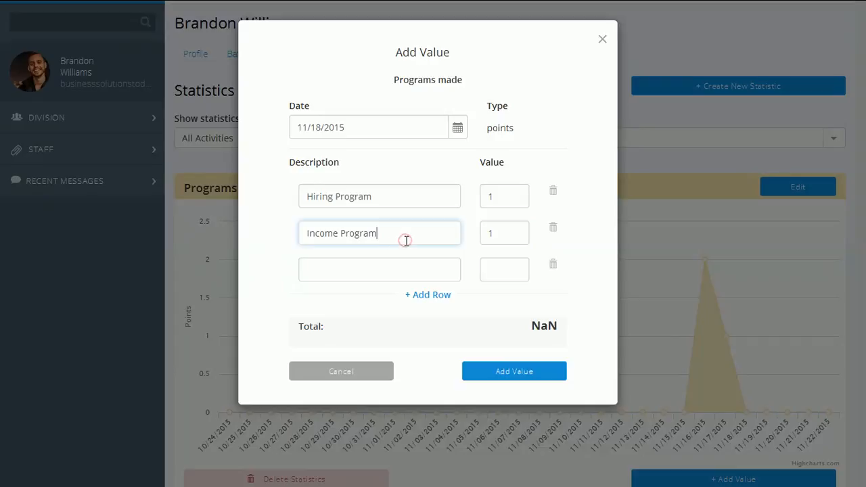
{"action": "type", "text": "for Sales"}
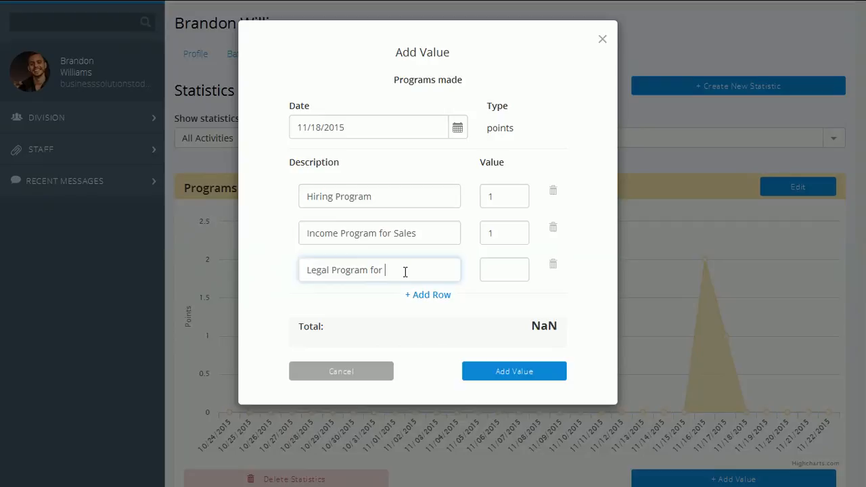
- Fill the third row with the description "Legal Program for PR" and value 1
{"action": "key", "text": "Tab"}
{"action": "type", "text": "1"}
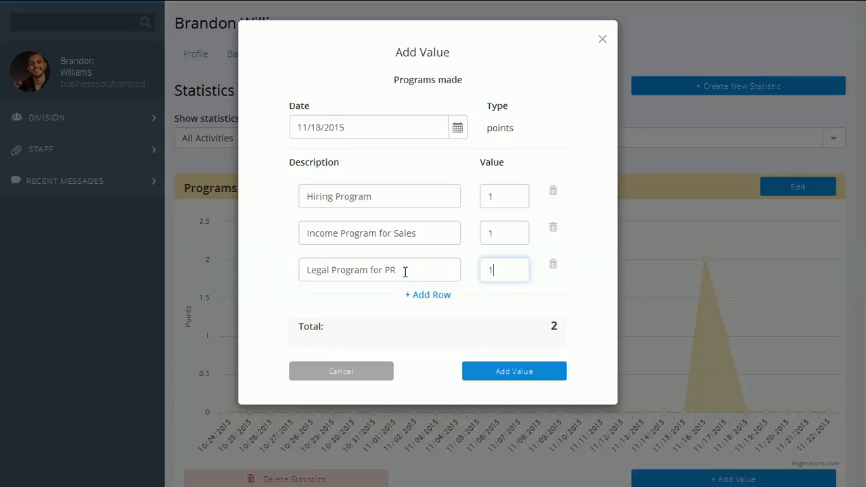
{"action": "left_click", "coordinate": [437, 314]}
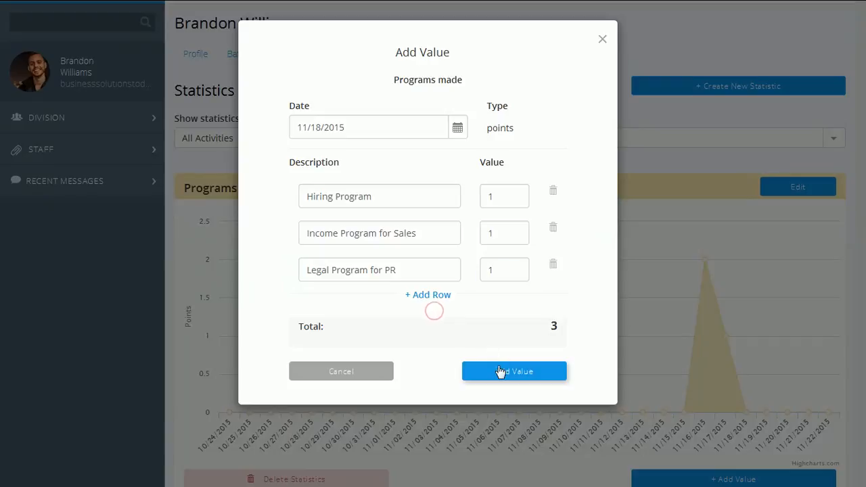
- Save the 11/18/2015 value entry for Programs made and dismiss the confirmation
{"action": "left_click", "coordinate": [499, 371]}
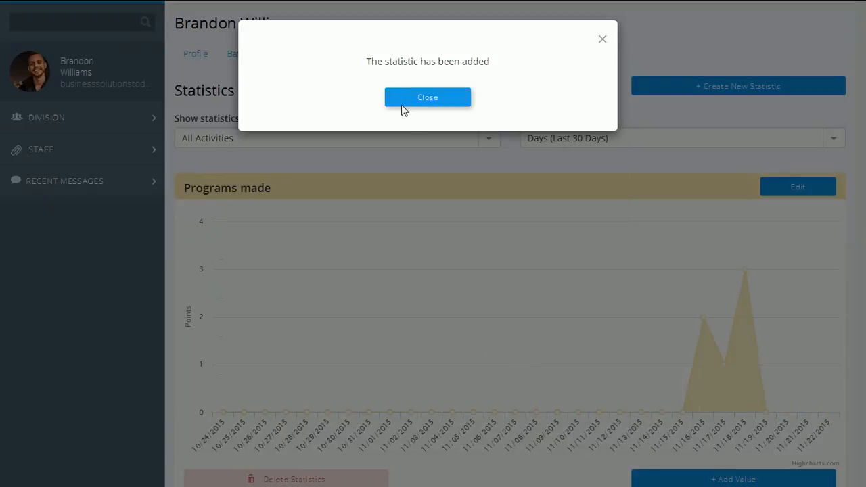
{"action": "left_click", "coordinate": [771, 249]}
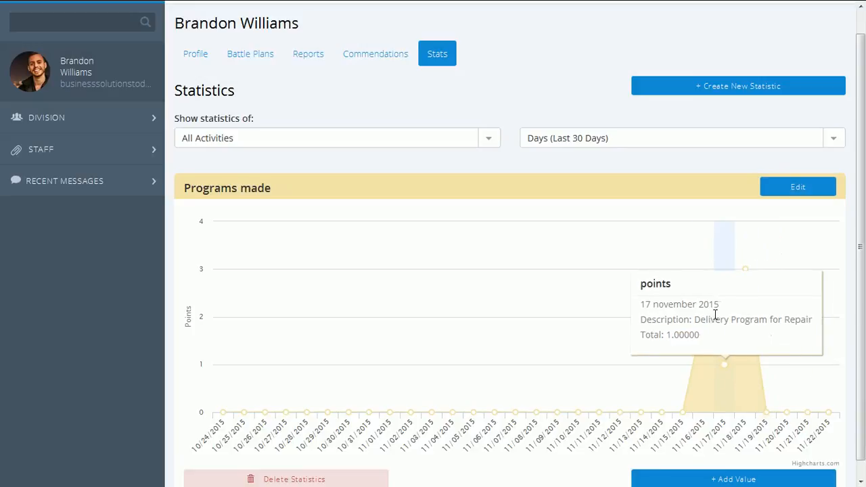
- Examine the entry details of the 16 November 2015 point on the Programs made chart and close them
{"action": "left_click", "coordinate": [707, 319]}
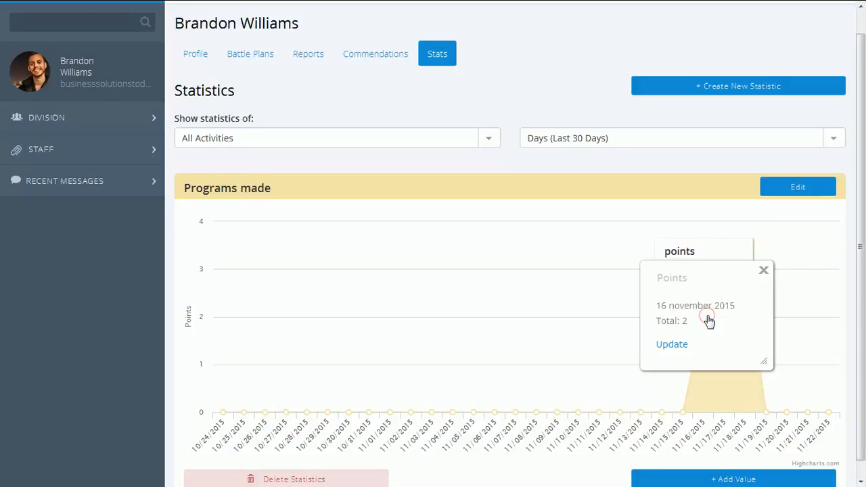
{"action": "left_click", "coordinate": [676, 349]}
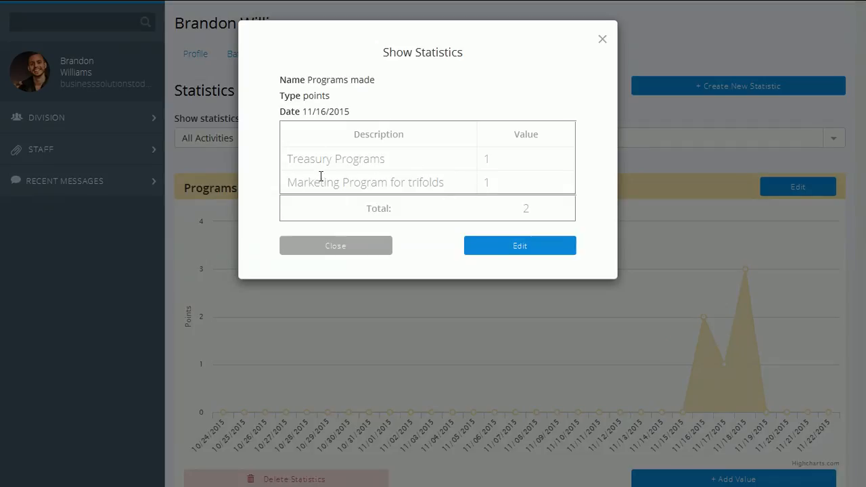
{"action": "left_click", "coordinate": [600, 41]}
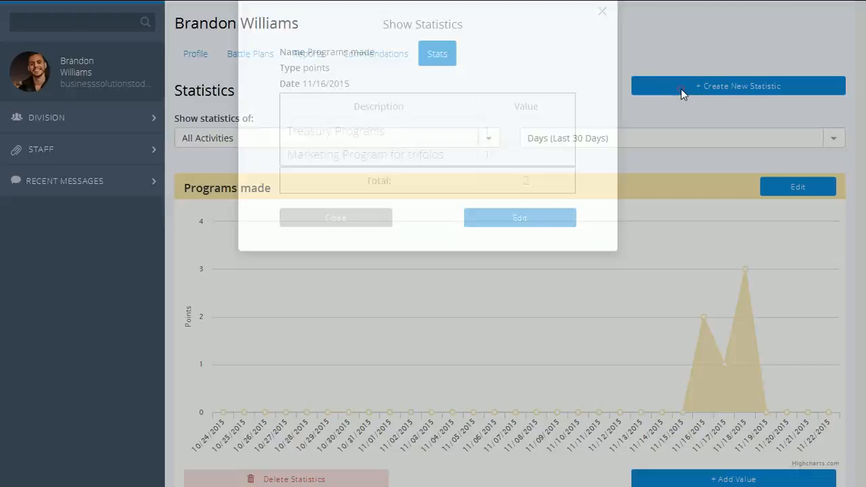
- Start a new statistic belonging to the Marketing responsibility and name it "Marketing Materials Sent"
{"action": "left_click", "coordinate": [680, 89]}
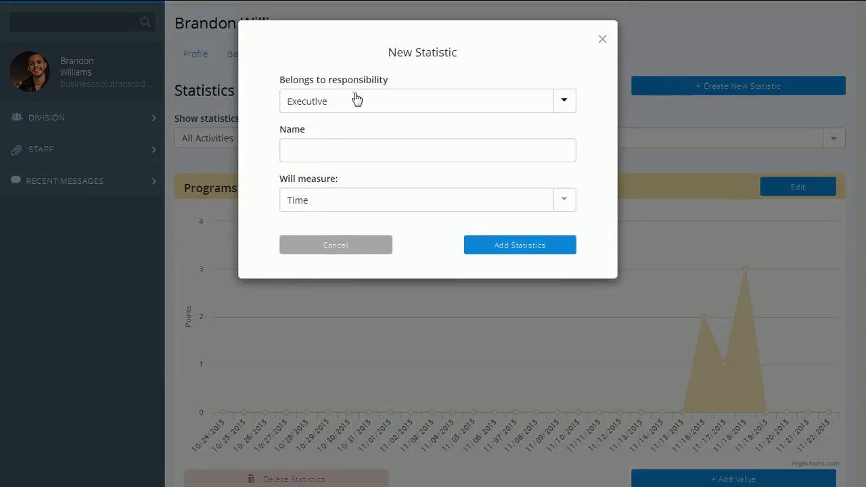
{"action": "left_click", "coordinate": [356, 100]}
{"action": "left_click", "coordinate": [336, 163]}
{"action": "left_click", "coordinate": [335, 158]}
{"action": "type", "text": "Marketing"}
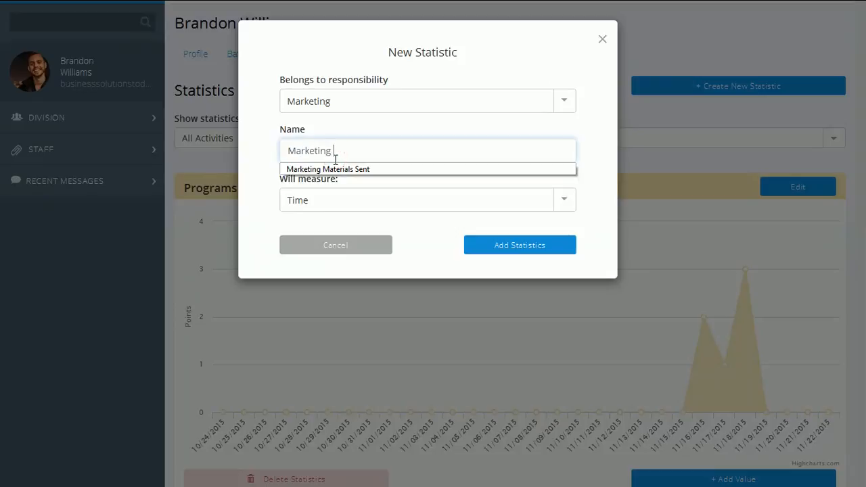
{"action": "type", "text": " ma"}
{"action": "key", "text": "BackSpace"}
{"action": "key", "text": "BackSpace"}
{"action": "type", "text": "M"}
- Make the new statistic measure Points, add it to the profile and dismiss the confirmation
{"action": "left_click", "coordinate": [342, 202]}
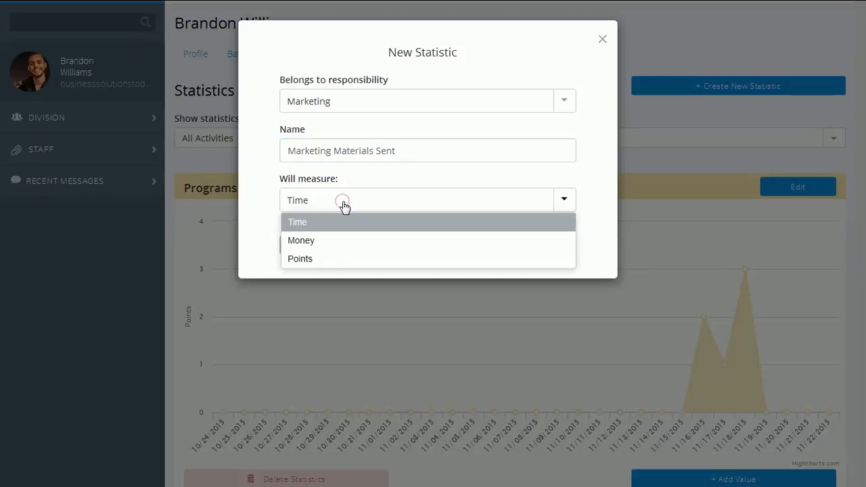
{"action": "left_click", "coordinate": [327, 264]}
{"action": "left_click", "coordinate": [477, 247]}
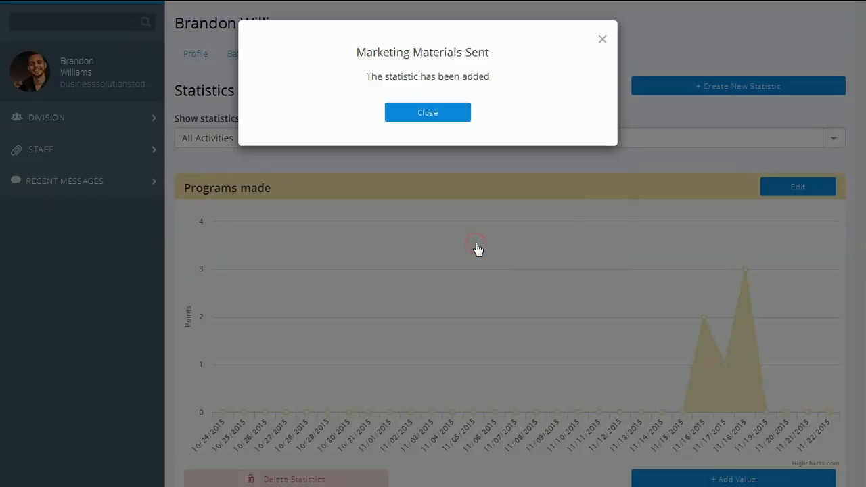
{"action": "left_click", "coordinate": [444, 112]}
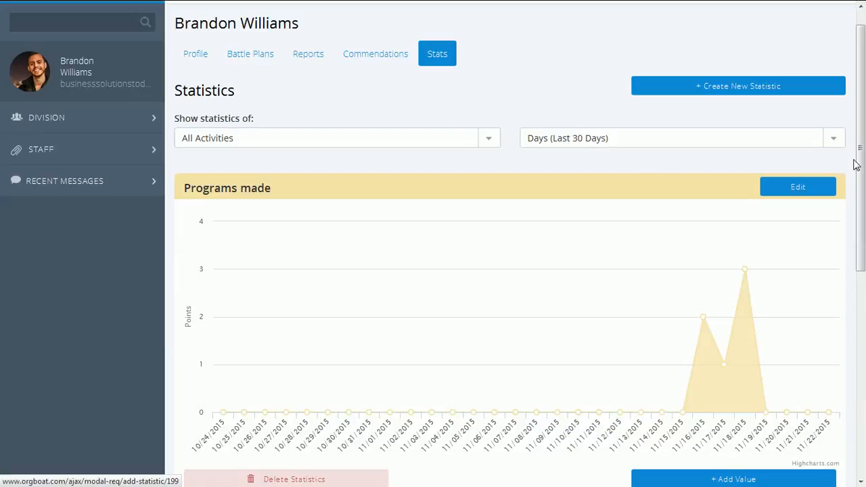
- Start a value entry for Marketing Materials Sent dated 11/16/2015 and add two rows
{"action": "scroll", "coordinate": [856, 164], "scroll_direction": "down", "scroll_amount": 5}
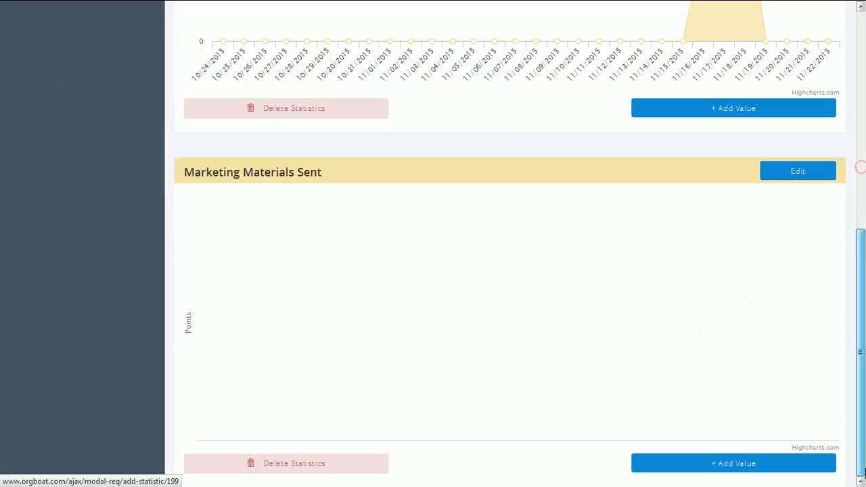
{"action": "left_click", "coordinate": [807, 466]}
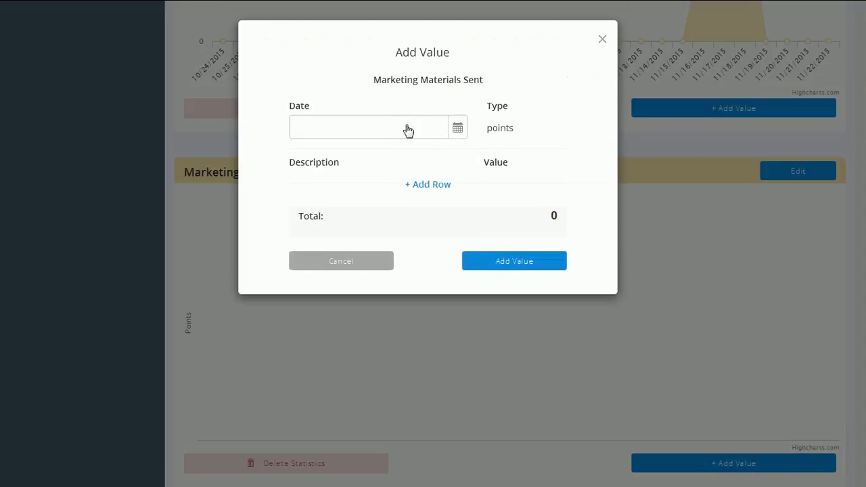
{"action": "left_click", "coordinate": [408, 130]}
{"action": "left_click", "coordinate": [321, 246]}
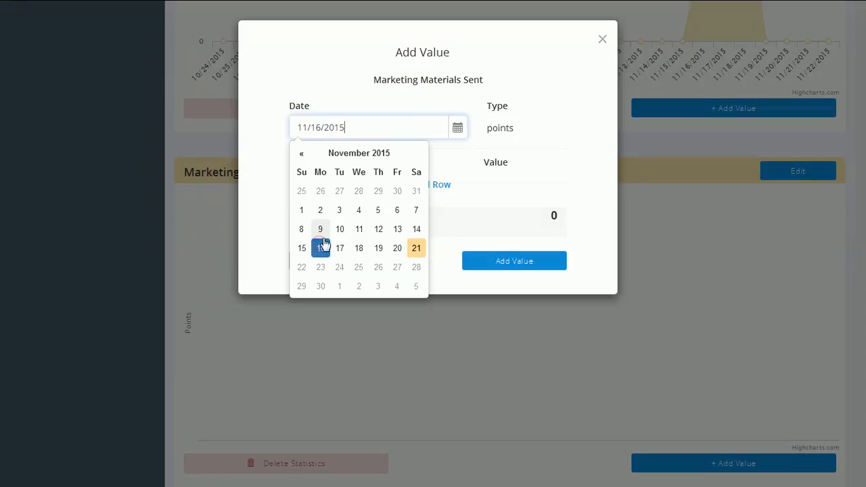
{"action": "left_click", "coordinate": [443, 186]}
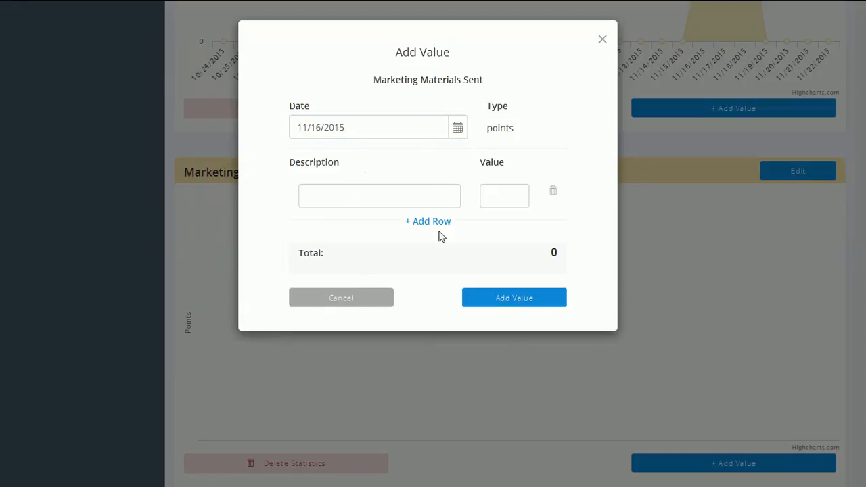
{"action": "left_click", "coordinate": [441, 221]}
- Fill the first row of the 11/16/2015 entry with the description "Print" and value 20
{"action": "left_click", "coordinate": [438, 203]}
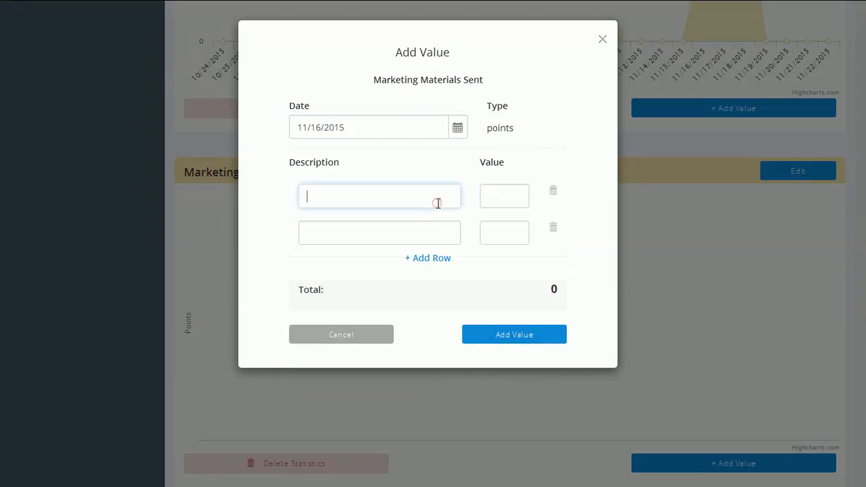
{"action": "type", "text": "Print"}
{"action": "key", "text": "Tab"}
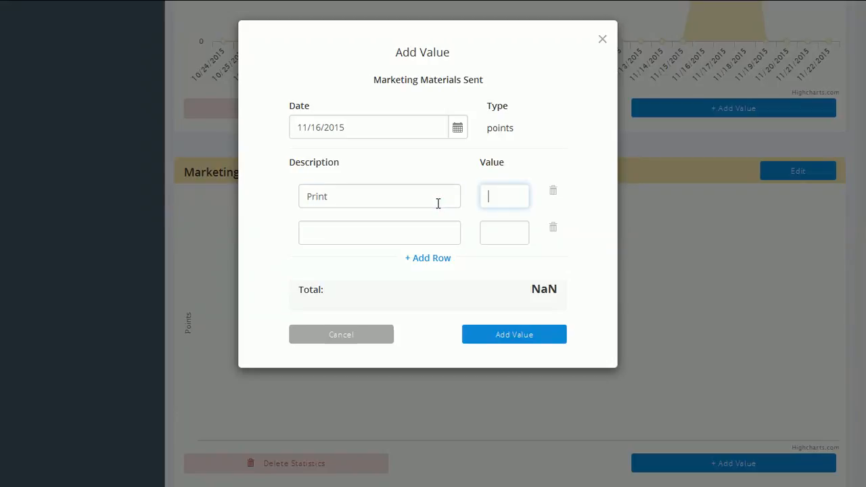
{"action": "key", "text": "Tab"}
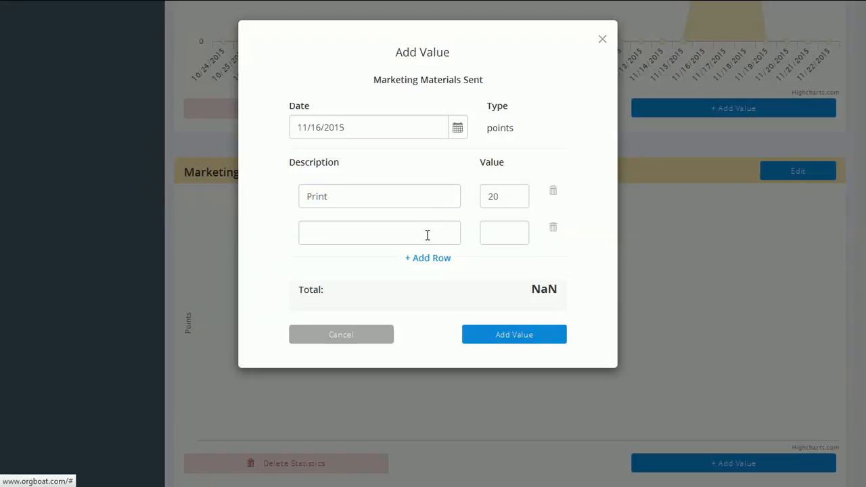
- Fill the second row with the description "Digital" and value 200, and save the 11/16/2015 entry
{"action": "left_click", "coordinate": [427, 235]}
{"action": "type", "text": "Digit"}
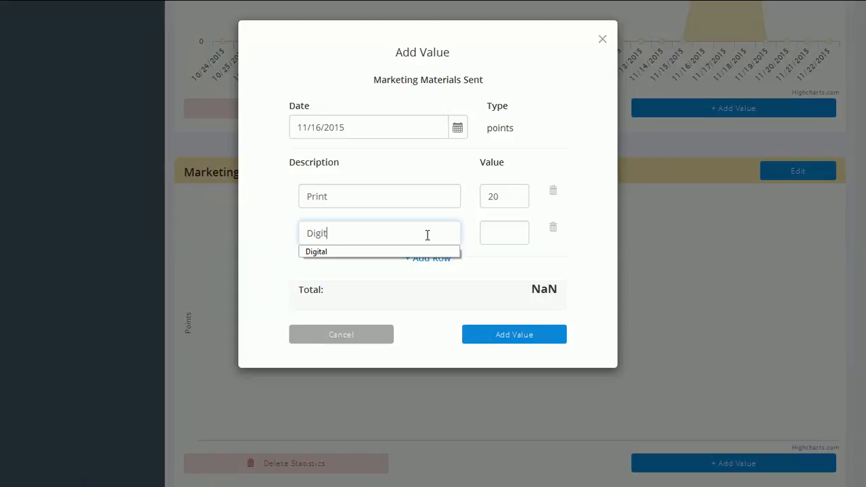
{"action": "type", "text": "al"}
{"action": "key", "text": "Tab"}
{"action": "type", "text": "200"}
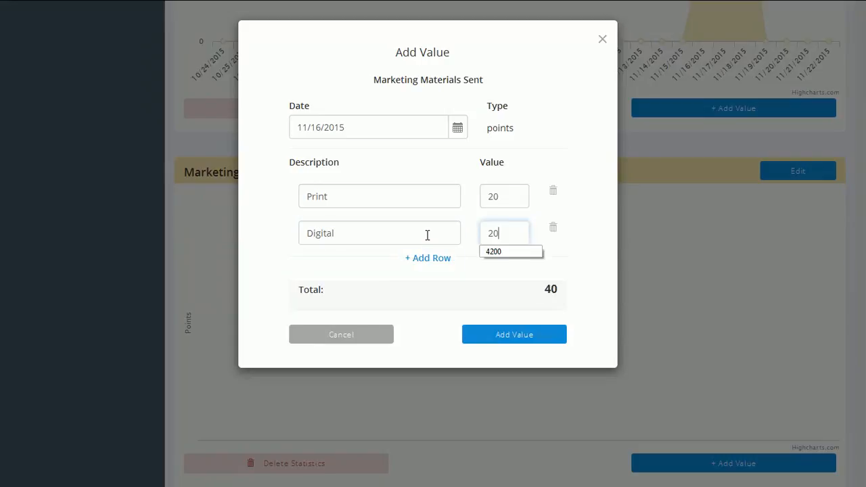
{"action": "left_click", "coordinate": [517, 335]}
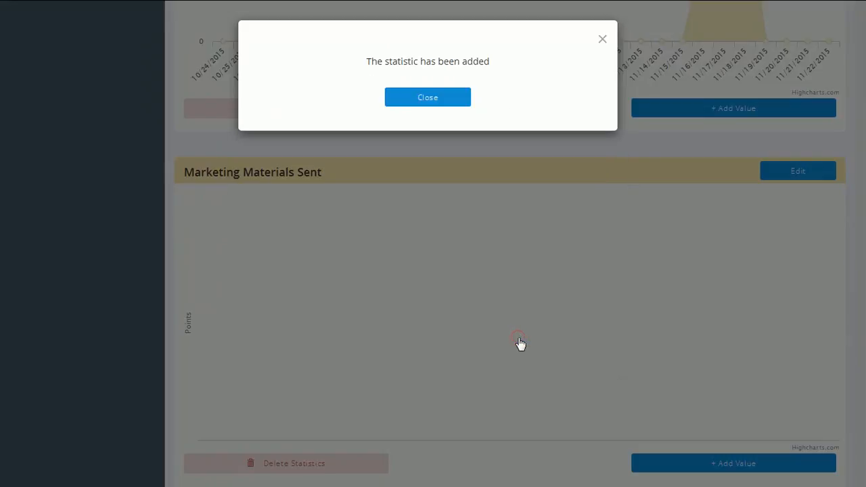
{"action": "left_click", "coordinate": [439, 94]}
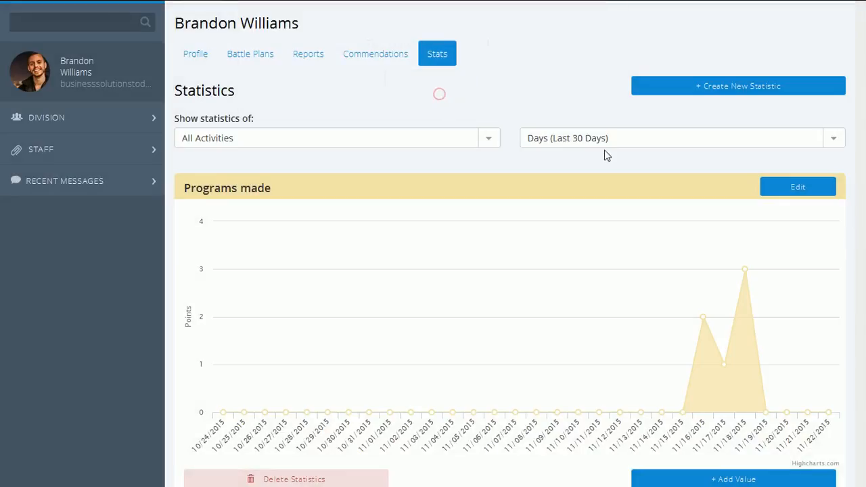
- Examine the entry details of the 16 November 2015 point on the Marketing Materials Sent chart and close them
{"action": "scroll", "coordinate": [735, 383], "scroll_direction": "down", "scroll_amount": 5}
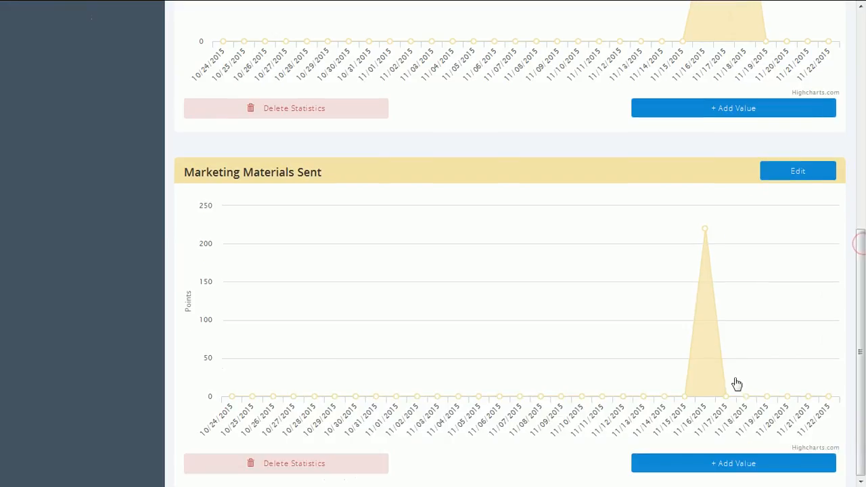
{"action": "left_click", "coordinate": [705, 231]}
{"action": "left_click", "coordinate": [670, 258]}
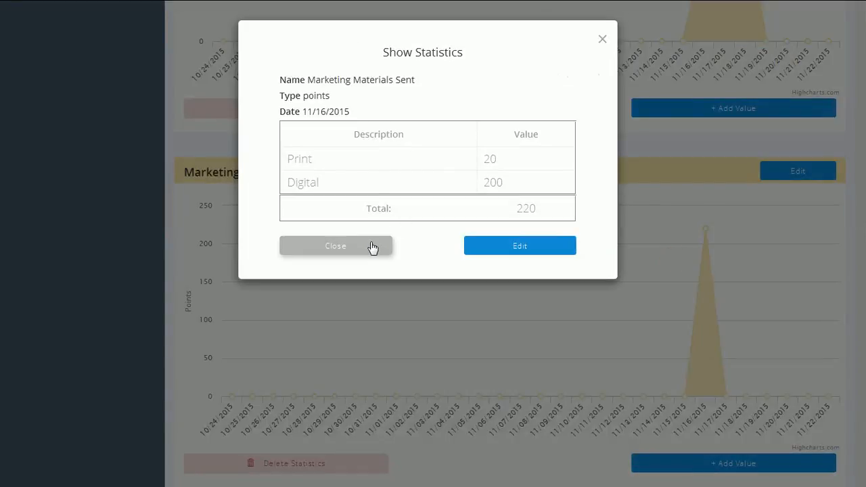
{"action": "left_click", "coordinate": [372, 247]}
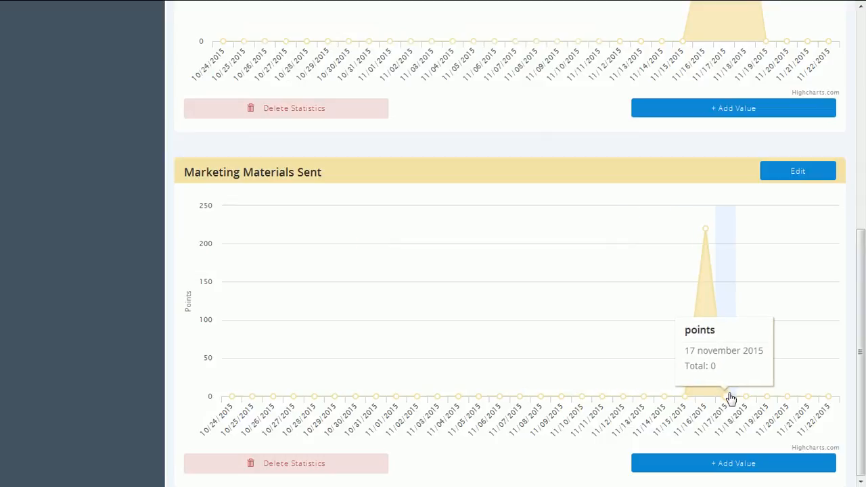
- Start a value entry for 17 November 2015 from its point on the Marketing Materials Sent chart and add two rows
{"action": "left_click", "coordinate": [729, 401]}
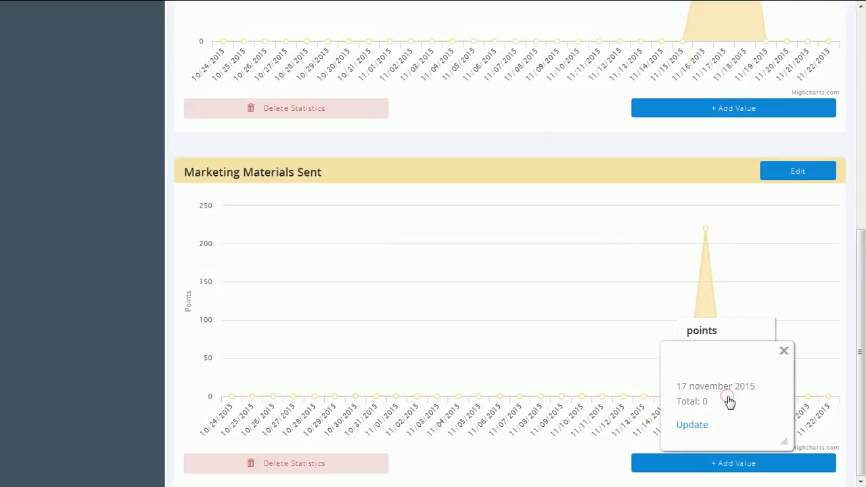
{"action": "left_click", "coordinate": [697, 425]}
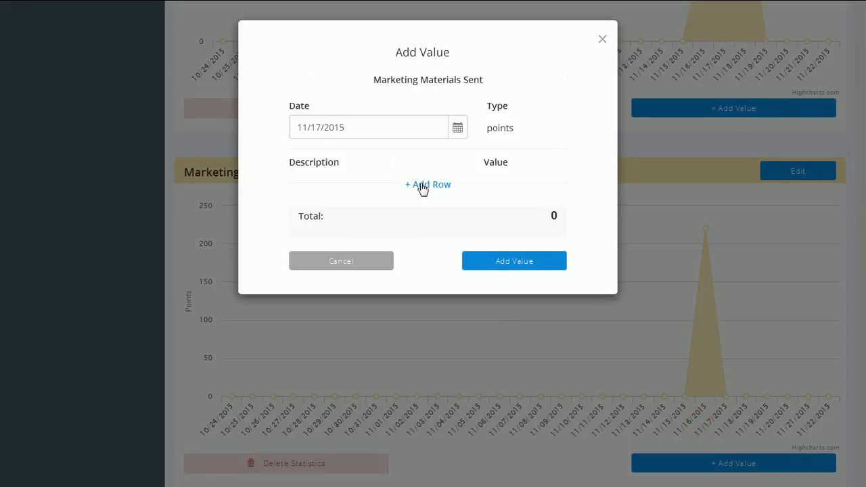
{"action": "left_click", "coordinate": [427, 186]}
{"action": "left_click", "coordinate": [427, 221]}
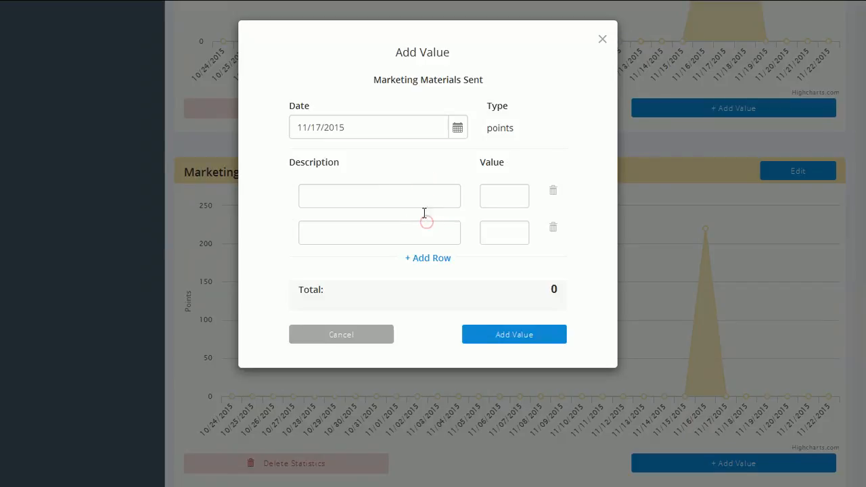
- Fill the first row of the 11/17/2015 entry with the description "Print" and value 40
{"action": "left_click", "coordinate": [422, 201]}
{"action": "type", "text": "Print"}
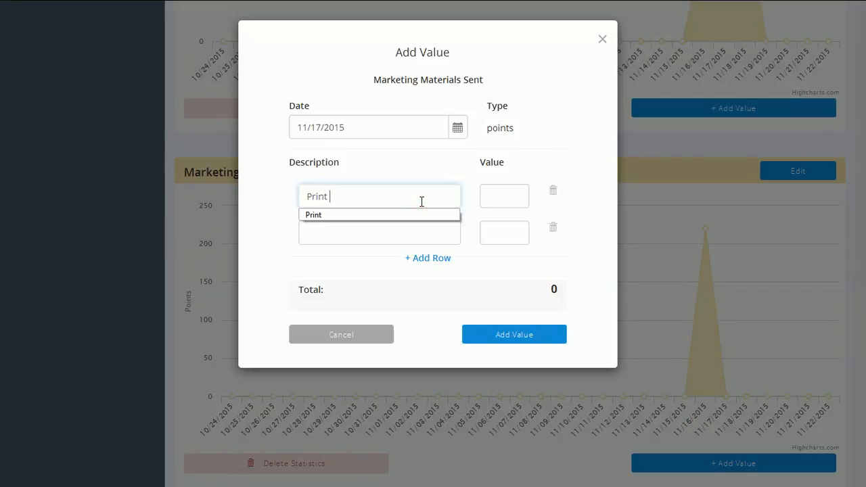
{"action": "key", "text": "Tab"}
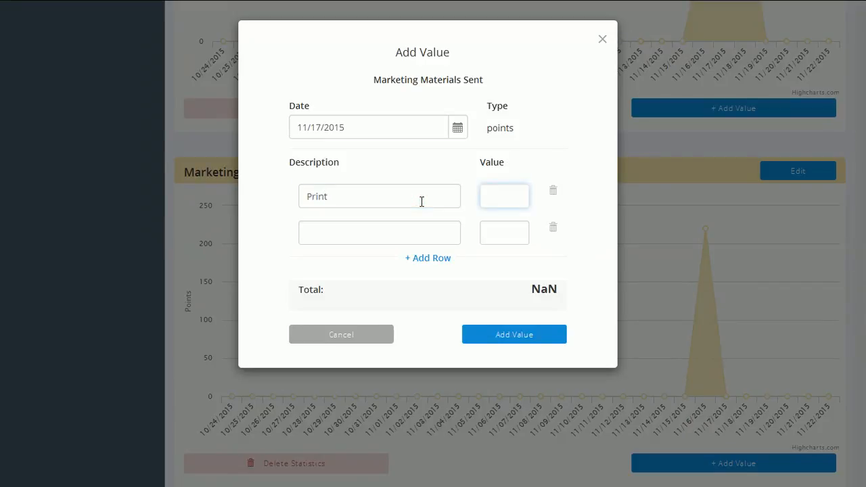
{"action": "type", "text": "40"}
{"action": "key", "text": "Tab"}
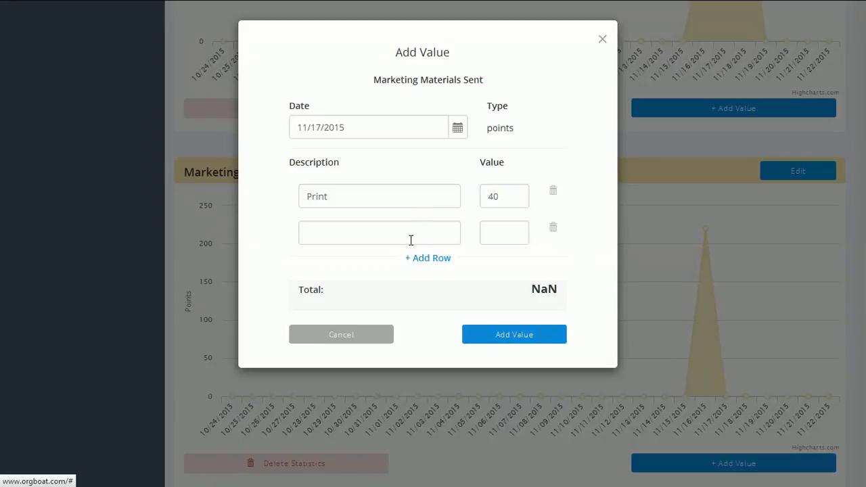
- Fill the second row with the description "Digital" and value 400, and save the 11/17/2015 entry
{"action": "type", "text": "Digital"}
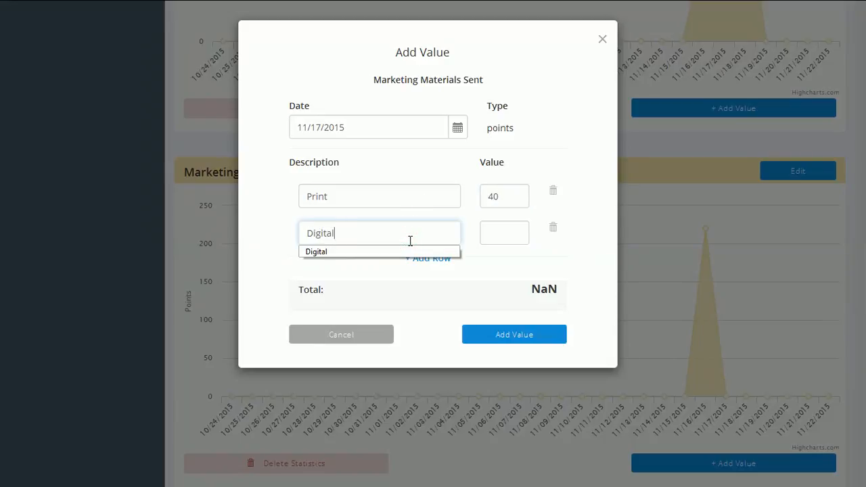
{"action": "key", "text": "Tab"}
{"action": "type", "text": "400"}
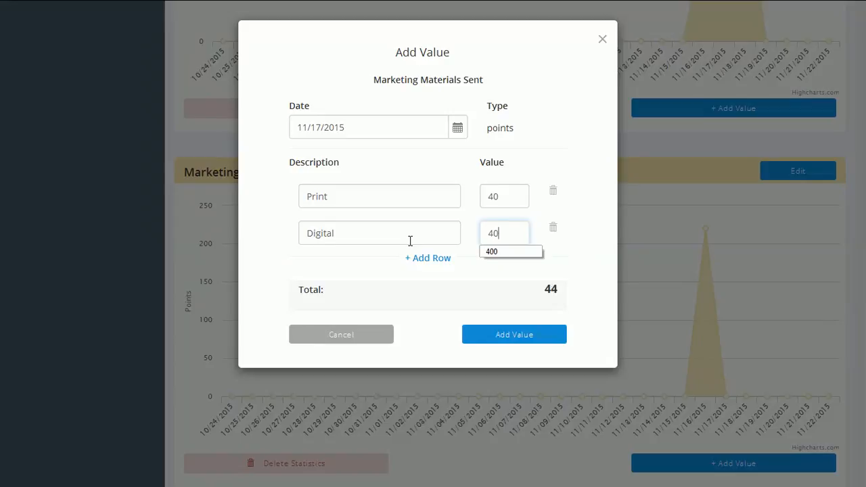
{"action": "left_click", "coordinate": [518, 343]}
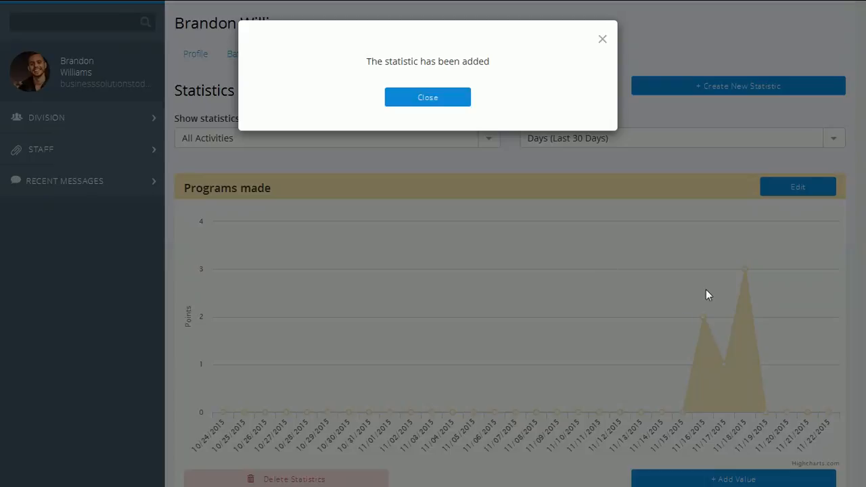
{"action": "left_click", "coordinate": [681, 313]}
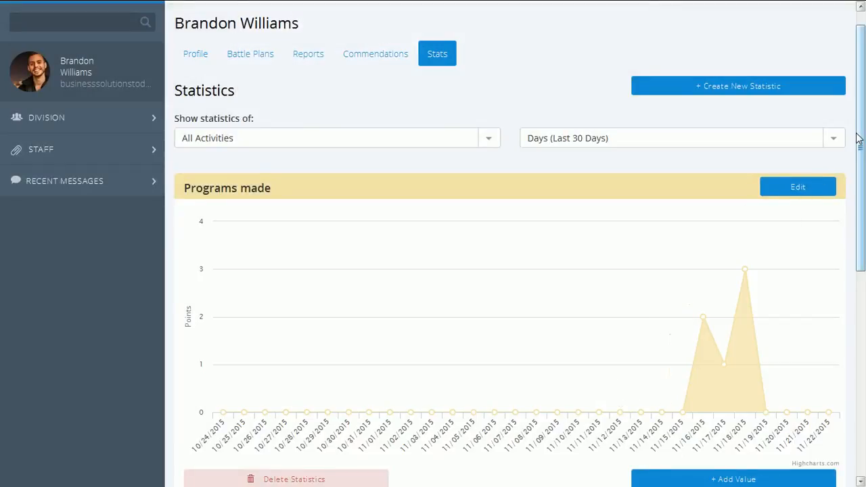
{"action": "scroll", "coordinate": [861, 143], "scroll_direction": "down", "scroll_amount": 5}
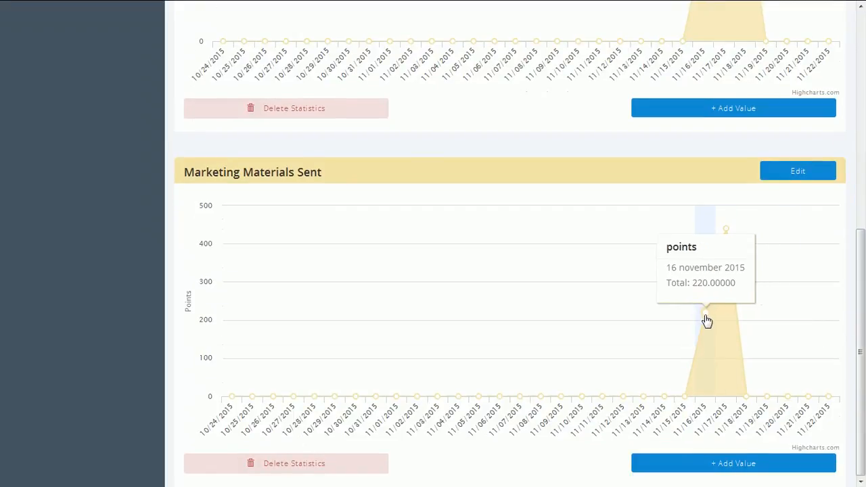
- Start a value entry for 18 November 2015 from its point on the Marketing Materials Sent chart and add two rows
{"action": "mouse_move", "coordinate": [718, 253]}
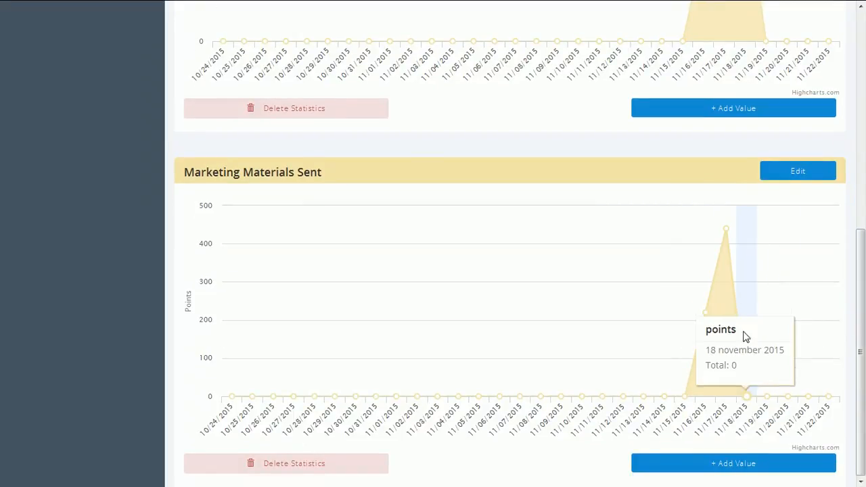
{"action": "left_click", "coordinate": [748, 404]}
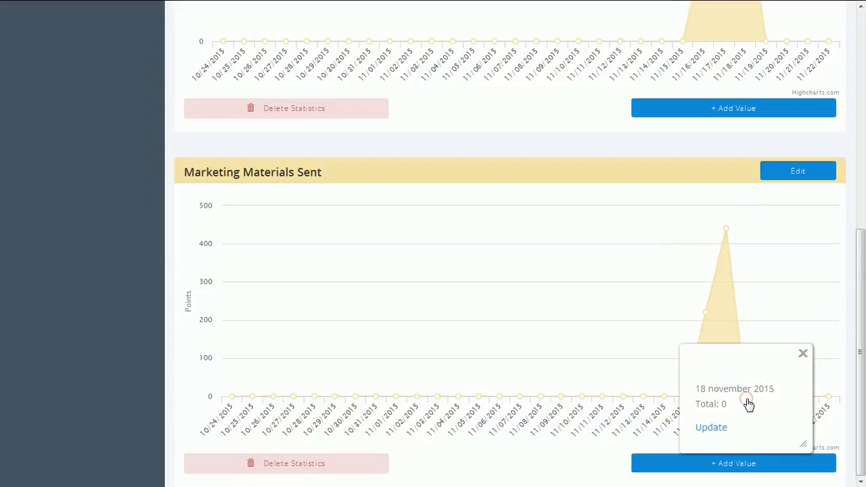
{"action": "left_click", "coordinate": [711, 427]}
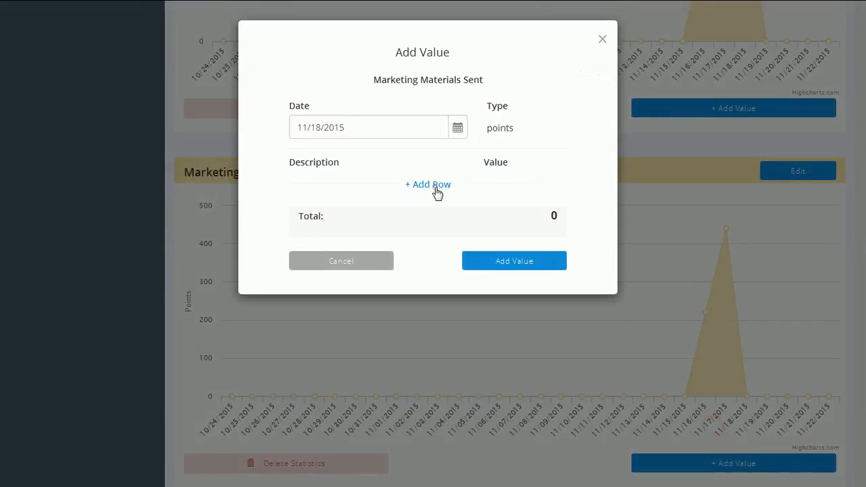
{"action": "left_click", "coordinate": [436, 188]}
{"action": "left_click", "coordinate": [436, 222]}
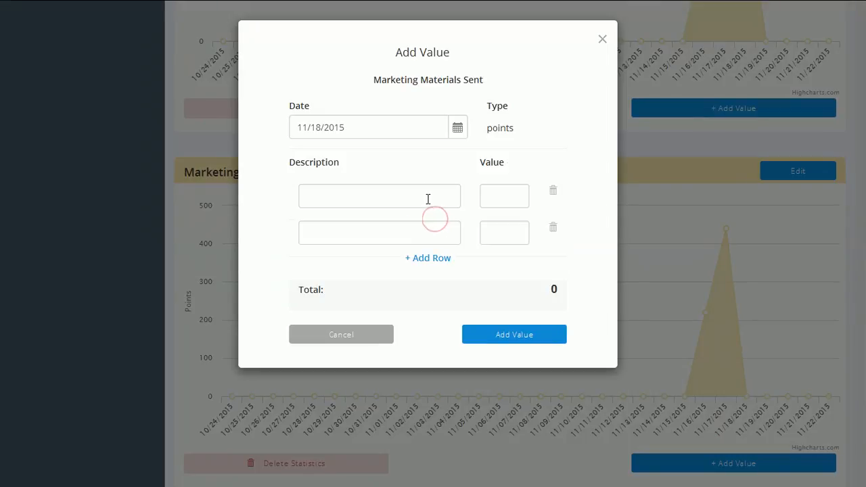
- Fill the first row of the 11/18/2015 entry with the description "Print" and value 0
{"action": "left_click", "coordinate": [427, 199]}
{"action": "type", "text": "p"}
{"action": "key", "text": "BackSpace"}
{"action": "type", "text": "Print"}
{"action": "key", "text": "Tab"}
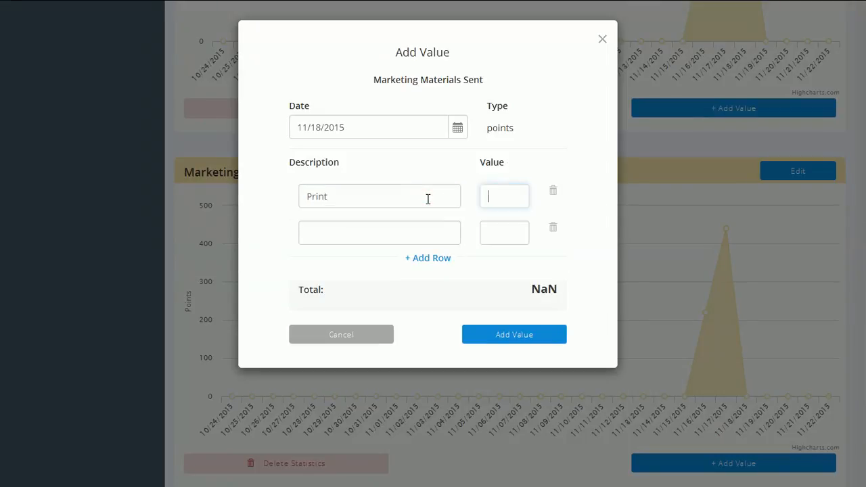
{"action": "type", "text": "0"}
{"action": "key", "text": "Tab"}
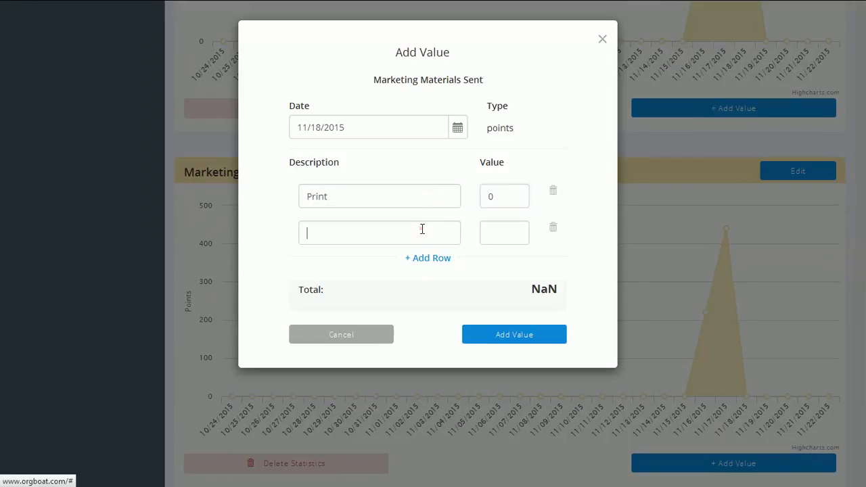
- Fill the second row with the description "Digital" and value 100, and save the 11/18/2015 entry
{"action": "type", "text": "Digi"}
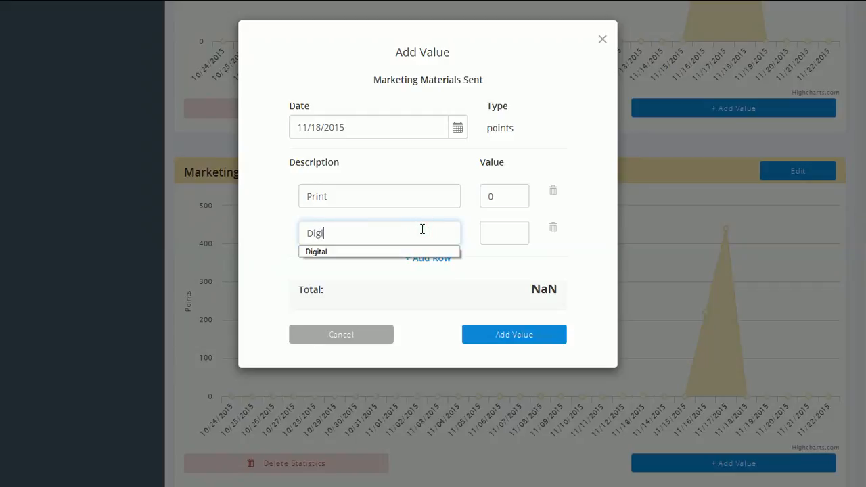
{"action": "type", "text": "tal 100"}
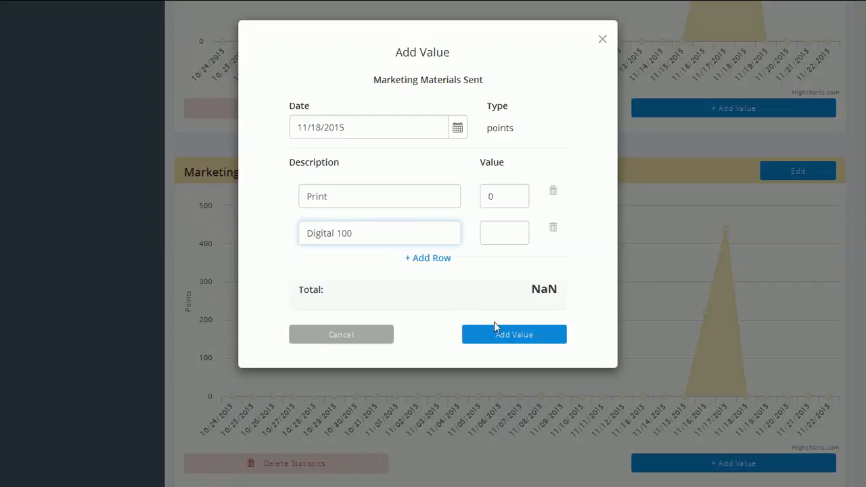
{"action": "key", "text": "BackSpace"}
{"action": "key", "text": "BackSpace"}
{"action": "key", "text": "BackSpace"}
{"action": "left_click", "coordinate": [502, 245]}
{"action": "type", "text": "100"}
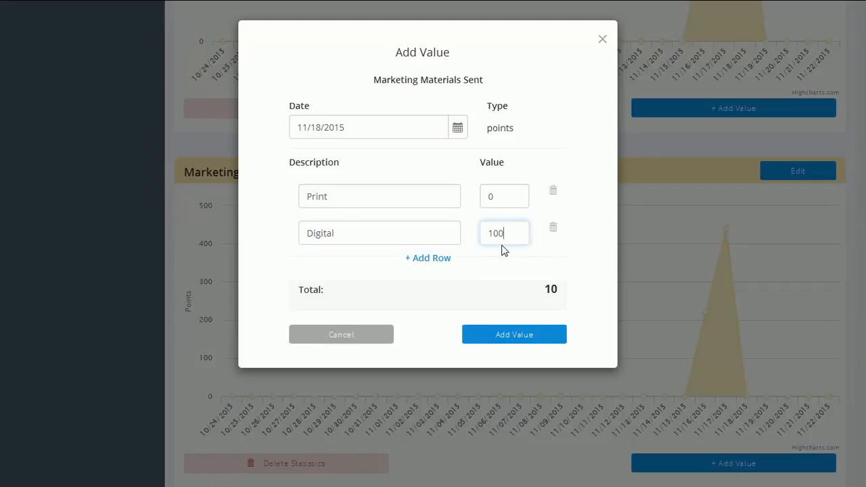
{"action": "left_click", "coordinate": [511, 340]}
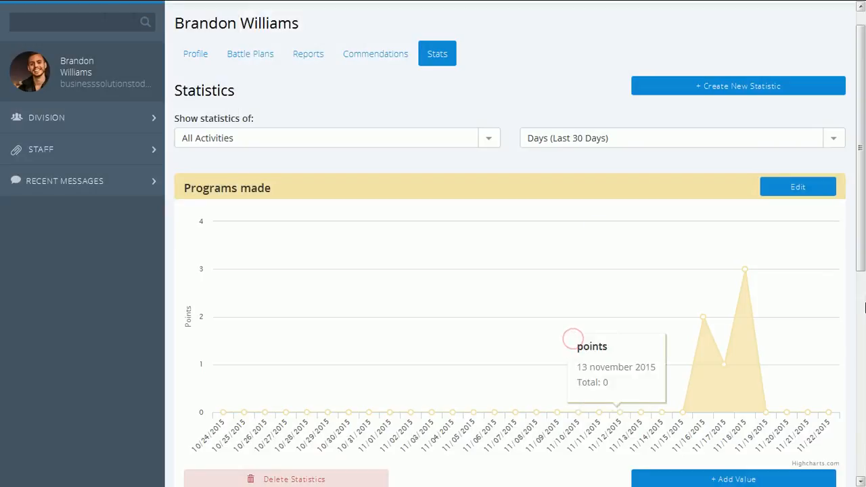
- Examine the entry details of the 18 November 2015 point on the Marketing Materials Sent chart and close them
{"action": "scroll", "coordinate": [864, 308], "scroll_direction": "down", "scroll_amount": 5}
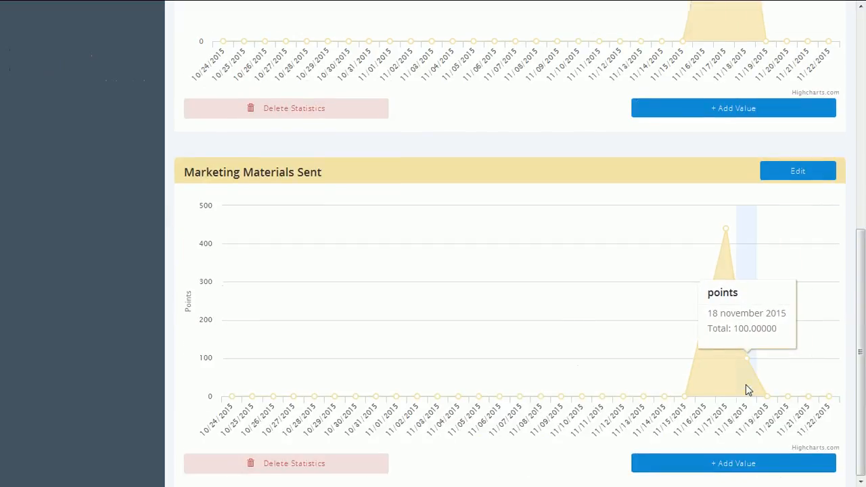
{"action": "left_click", "coordinate": [747, 367]}
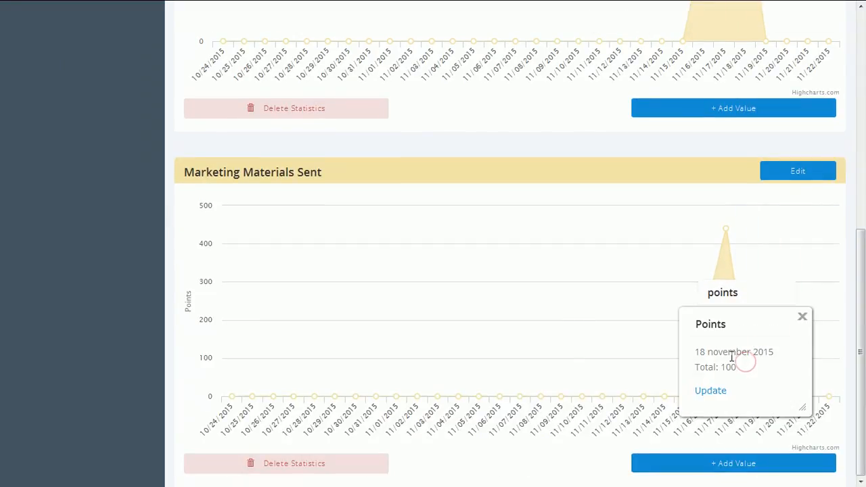
{"action": "left_click", "coordinate": [709, 391]}
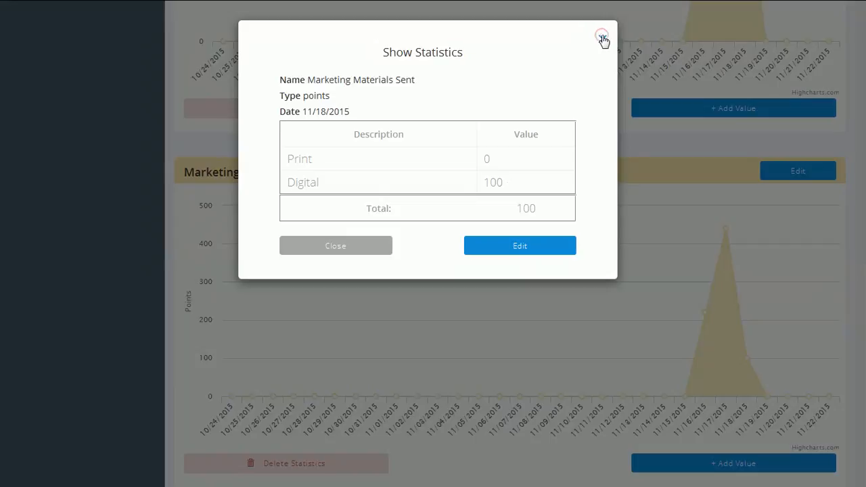
{"action": "left_click", "coordinate": [796, 267]}
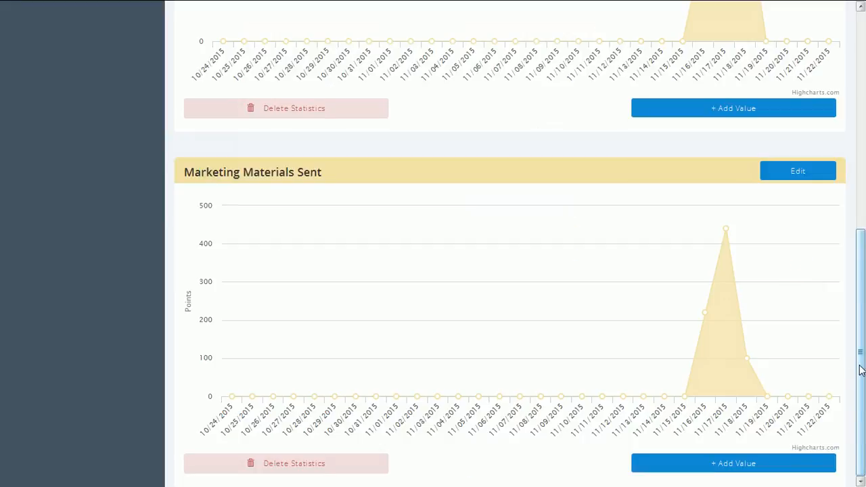
- Start a new statistic under the Sales responsibility and name it "All Income from Subscriptions"
{"action": "left_click_drag", "start_coordinate": [861, 369], "coordinate": [854, 105]}
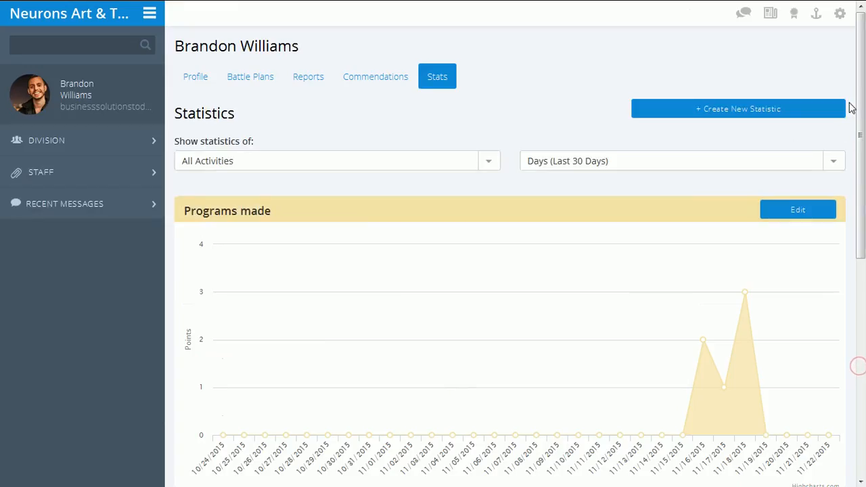
{"action": "left_click", "coordinate": [771, 112]}
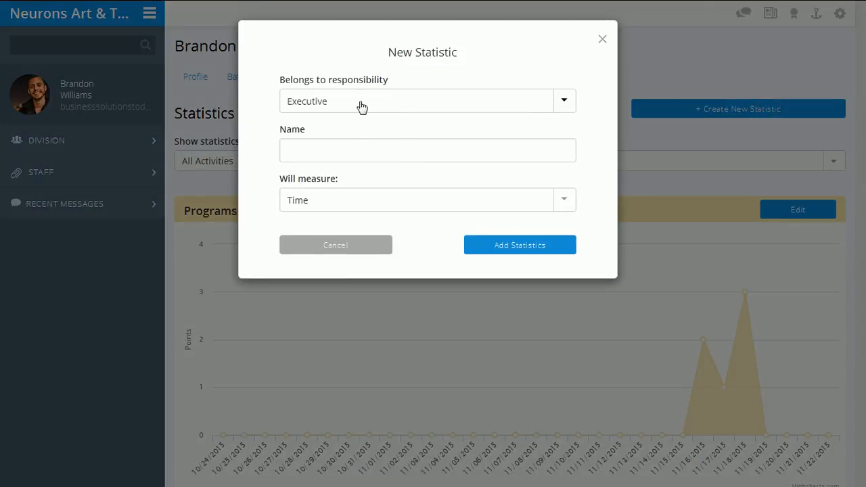
{"action": "left_click", "coordinate": [360, 105]}
{"action": "left_click", "coordinate": [324, 141]}
{"action": "type", "text": "All Income from Subscriptions"}
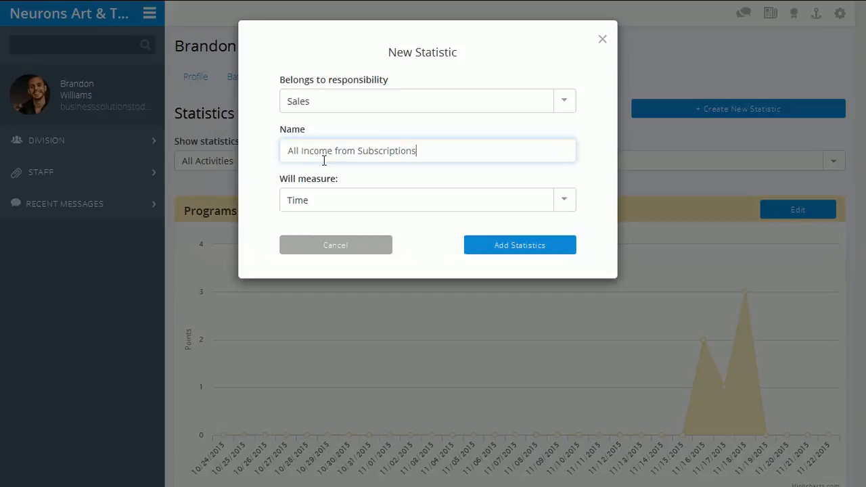
- Make the new statistic measure Money, add it and dismiss the confirmation
{"action": "key", "text": "Tab"}
{"action": "left_click", "coordinate": [324, 196]}
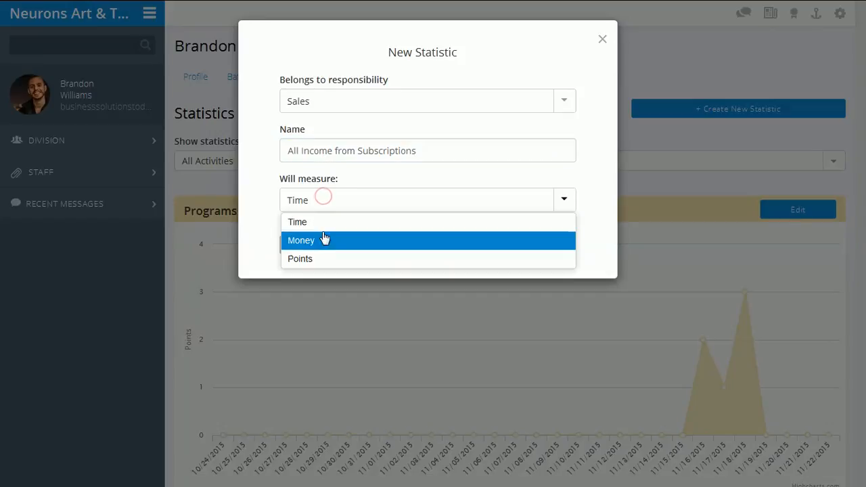
{"action": "left_click", "coordinate": [323, 241]}
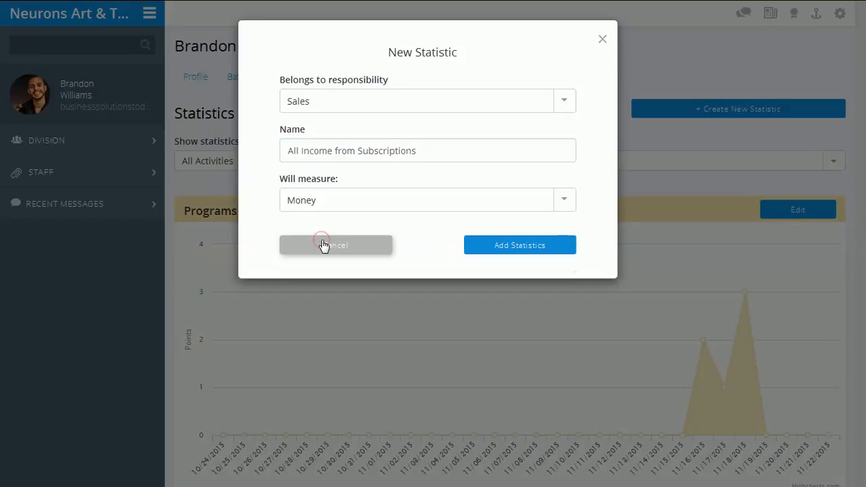
{"action": "left_click", "coordinate": [500, 253]}
{"action": "left_click", "coordinate": [452, 111]}
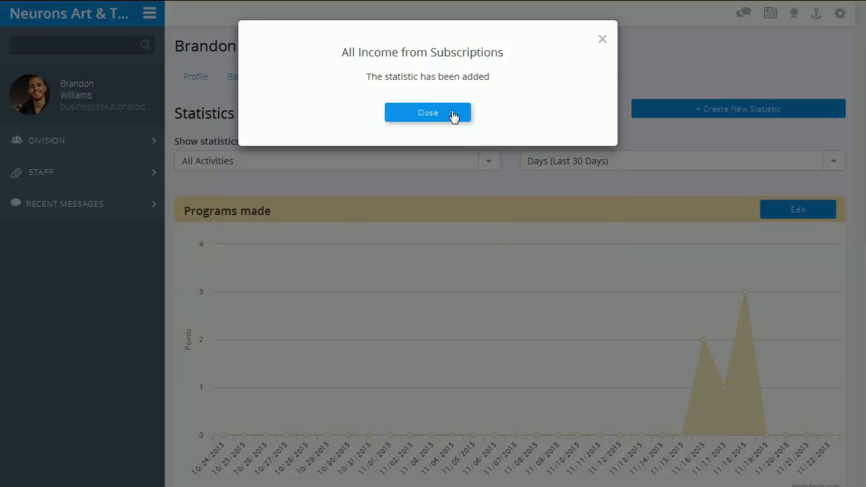
- Start a value entry dated 11/16/2015 for the All Income from Subscriptions statistic and add three rows
{"action": "left_click_drag", "start_coordinate": [863, 63], "coordinate": [862, 354]}
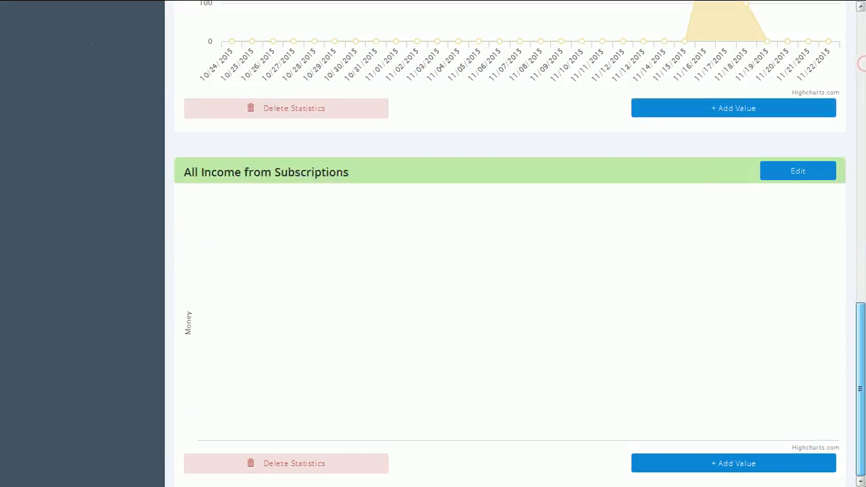
{"action": "left_click", "coordinate": [699, 470]}
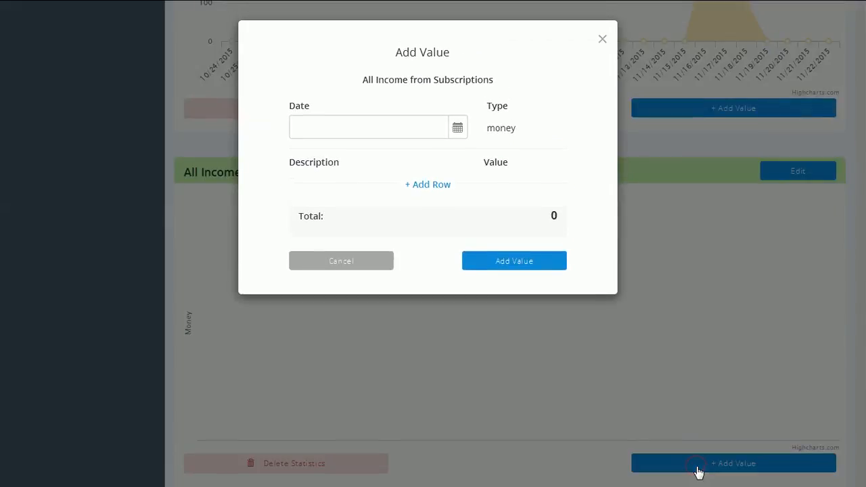
{"action": "left_click", "coordinate": [424, 134]}
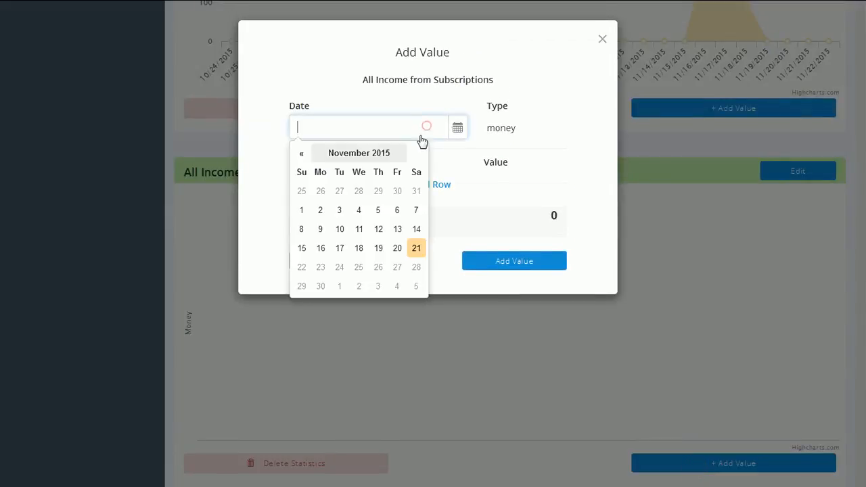
{"action": "left_click", "coordinate": [316, 252]}
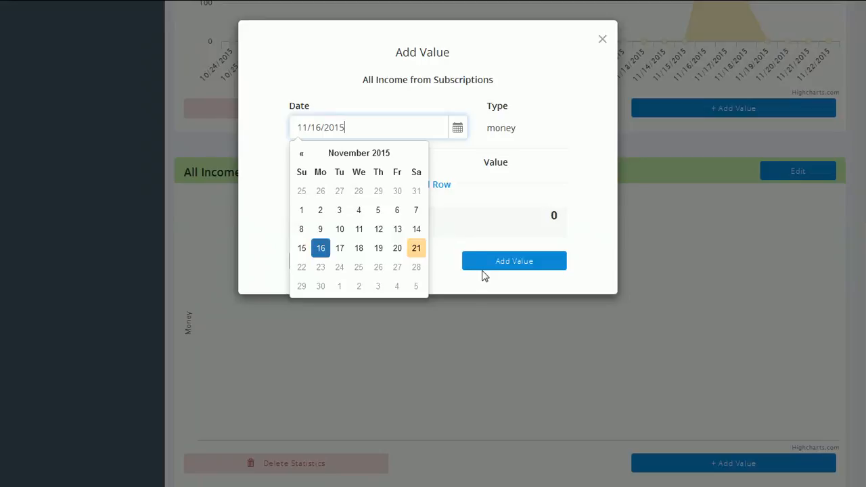
{"action": "left_click", "coordinate": [445, 194]}
{"action": "left_click", "coordinate": [443, 187]}
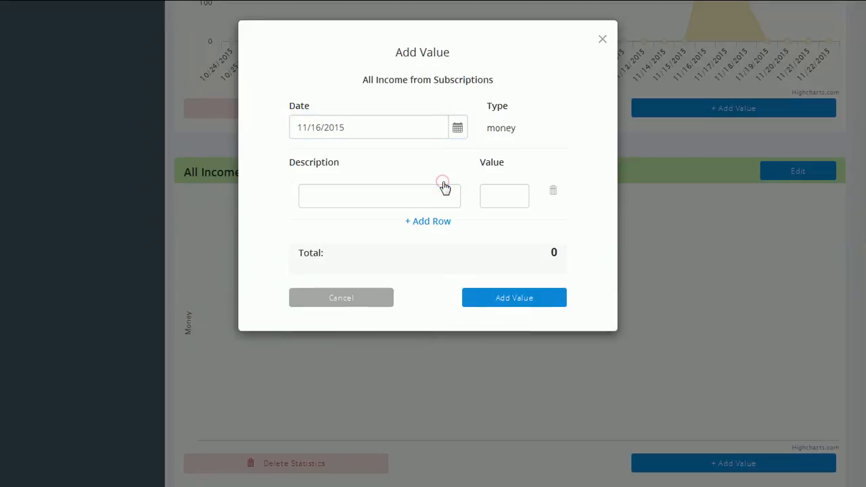
{"action": "left_click", "coordinate": [437, 201]}
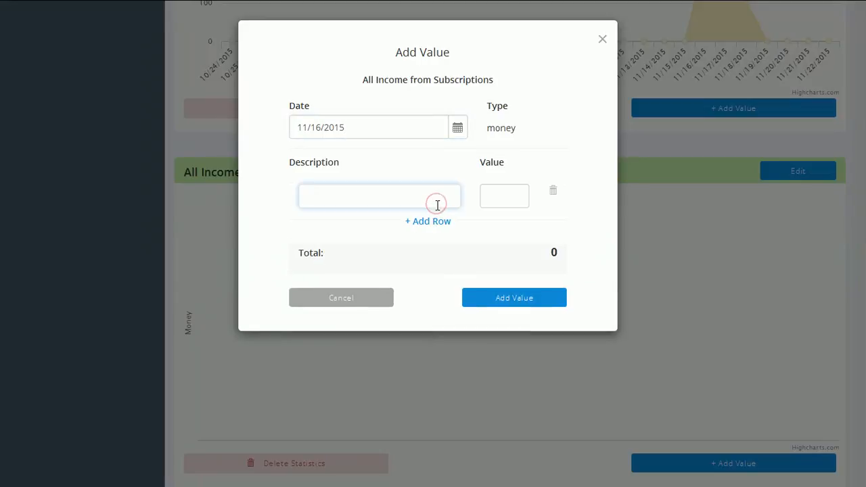
{"action": "left_click", "coordinate": [438, 225]}
{"action": "left_click", "coordinate": [436, 260]}
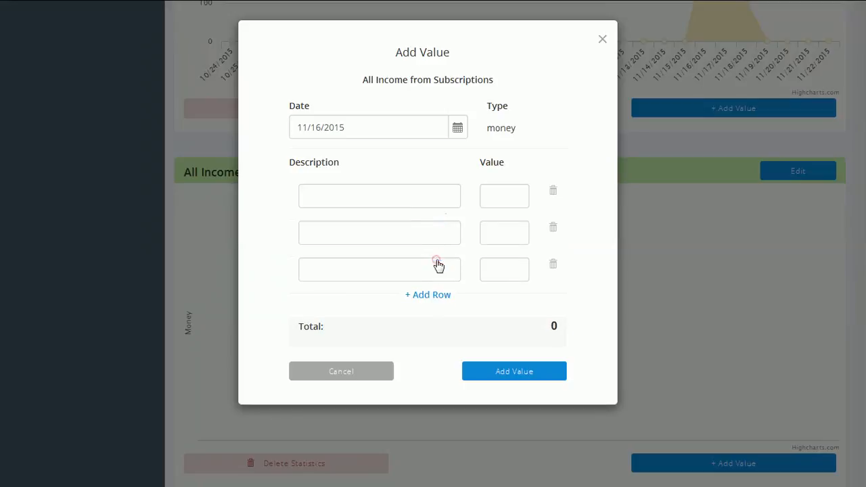
- Fill the first row of the 11/16/2015 income entry with the description "Small Businesses" and value 5
{"action": "left_click", "coordinate": [430, 197]}
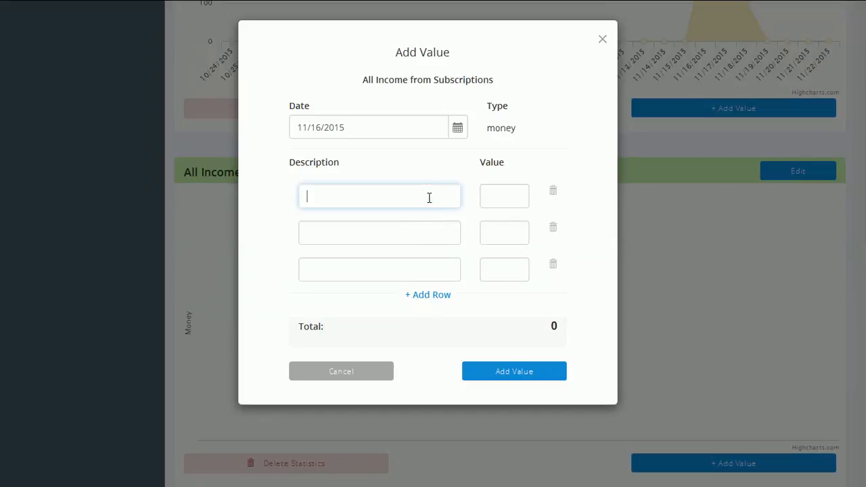
{"action": "type", "text": "Small Busine"}
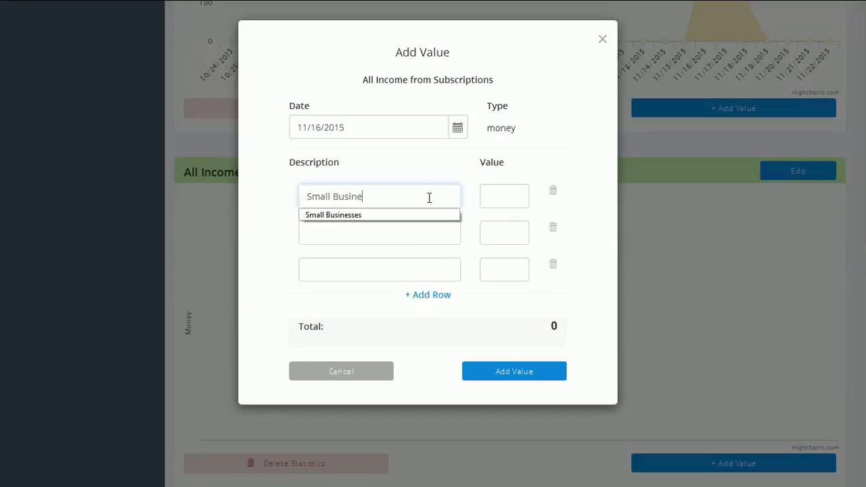
{"action": "type", "text": "sses"}
{"action": "key", "text": "Tab"}
{"action": "type", "text": "5"}
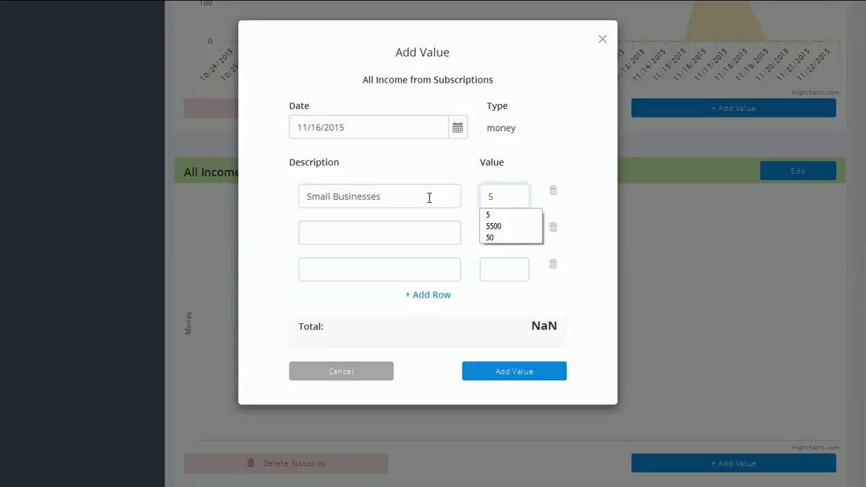
- Fill the second row of the income entry with the description "Big Businesses" and value 1
{"action": "left_click", "coordinate": [425, 234]}
{"action": "type", "text": "Big Businesses"}
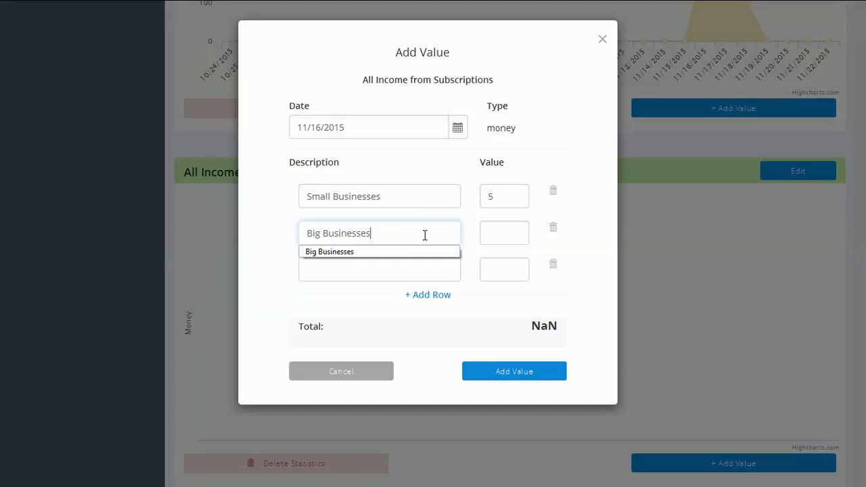
{"action": "key", "text": "Tab"}
{"action": "type", "text": "1"}
{"action": "key", "text": "Tab"}
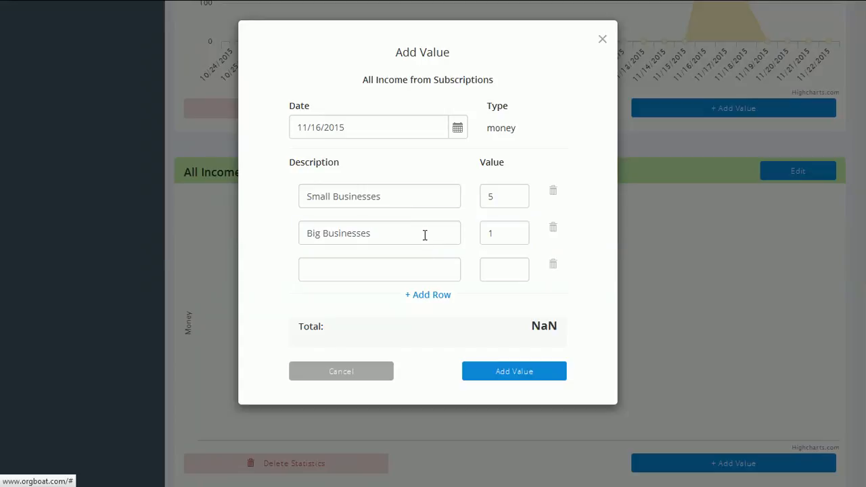
- Fill the third row with the description "Free Users" and value 99, and save the 11/16/2015 income entry
{"action": "left_click", "coordinate": [417, 280]}
{"action": "type", "text": "Free Users"}
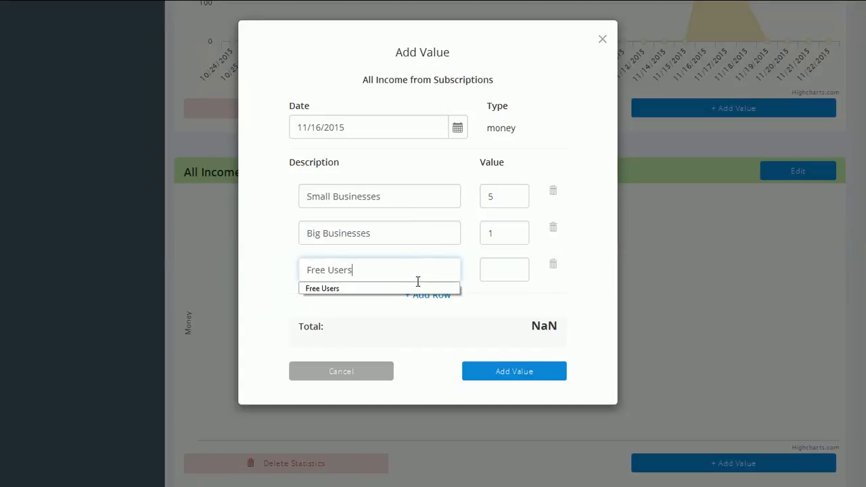
{"action": "key", "text": "Tab"}
{"action": "type", "text": "9"}
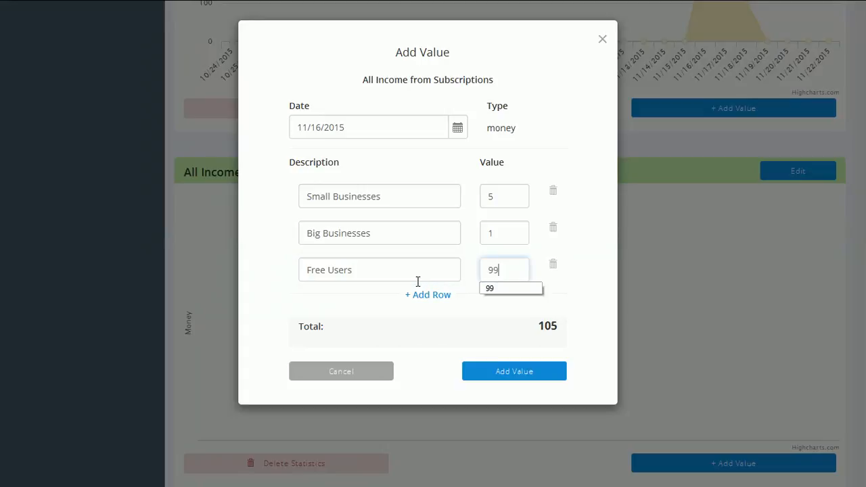
{"action": "type", "text": "9"}
{"action": "left_click", "coordinate": [511, 375]}
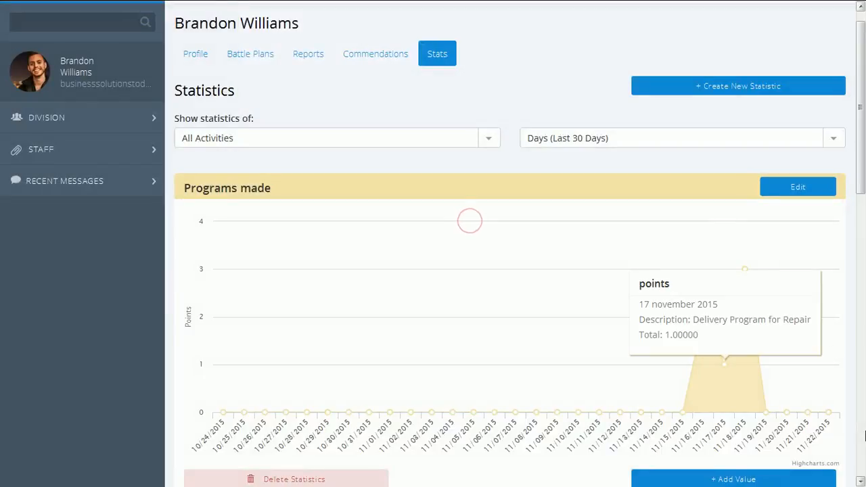
- Start a value entry for 11/17/2015 on the All Income from Subscriptions statistic and add three rows
{"action": "scroll", "coordinate": [864, 434], "scroll_direction": "down", "scroll_amount": 6}
{"action": "scroll", "coordinate": [864, 435], "scroll_direction": "down", "scroll_amount": 4}
{"action": "mouse_move", "coordinate": [715, 246]}
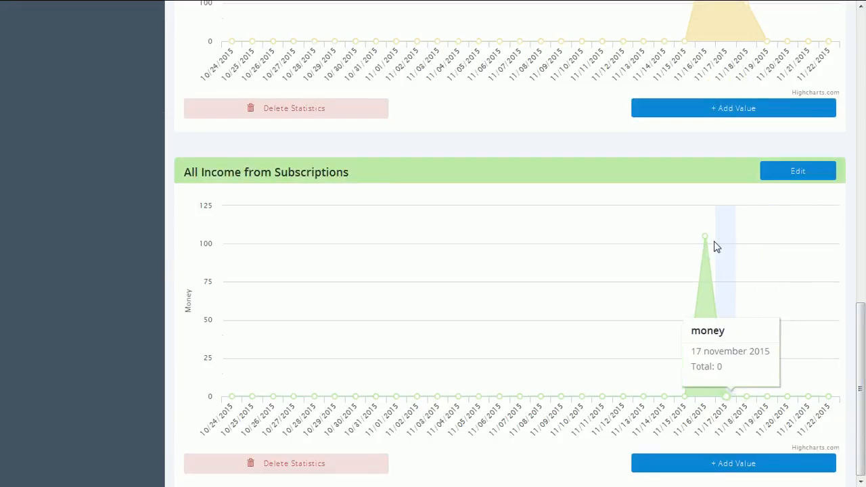
{"action": "left_click", "coordinate": [728, 401]}
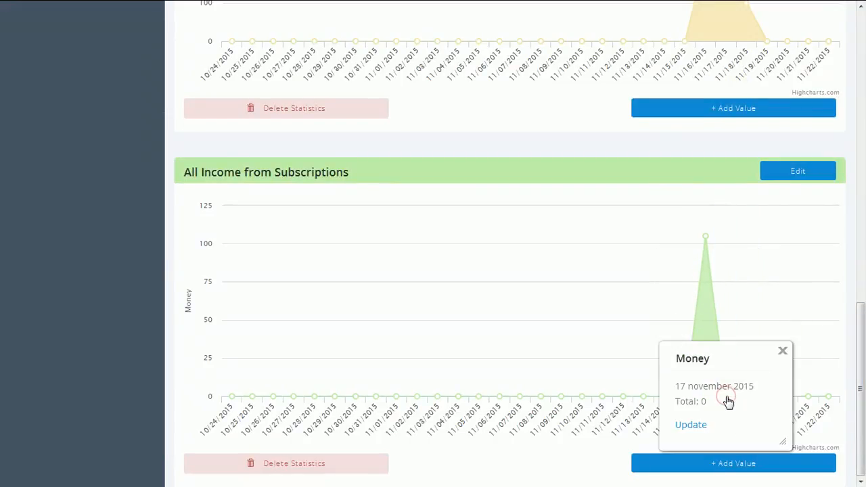
{"action": "left_click", "coordinate": [699, 423]}
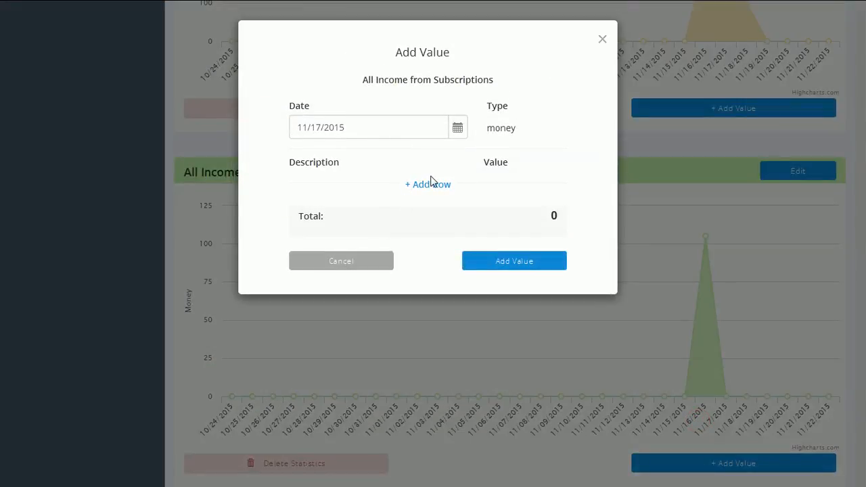
{"action": "left_click", "coordinate": [433, 187]}
{"action": "left_click", "coordinate": [433, 225]}
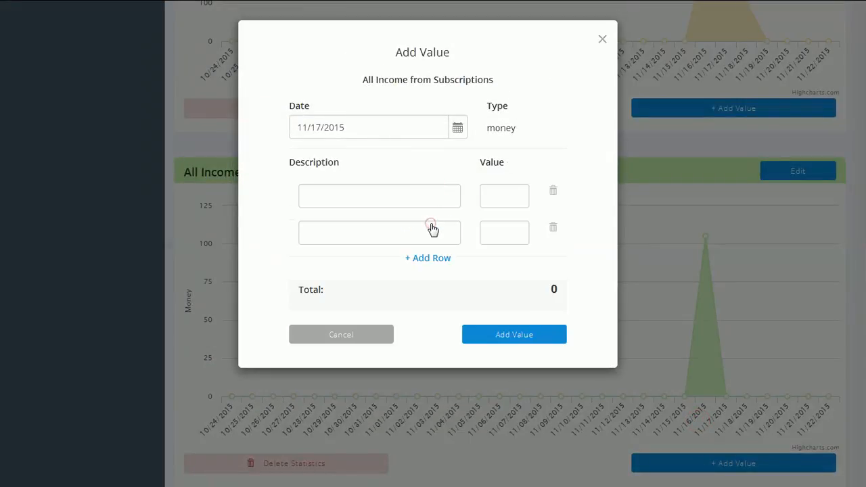
{"action": "left_click", "coordinate": [433, 258]}
- Fill the first row of the 11/17/2015 income entry with the description "Small Businesses" and value 6
{"action": "left_click", "coordinate": [425, 201]}
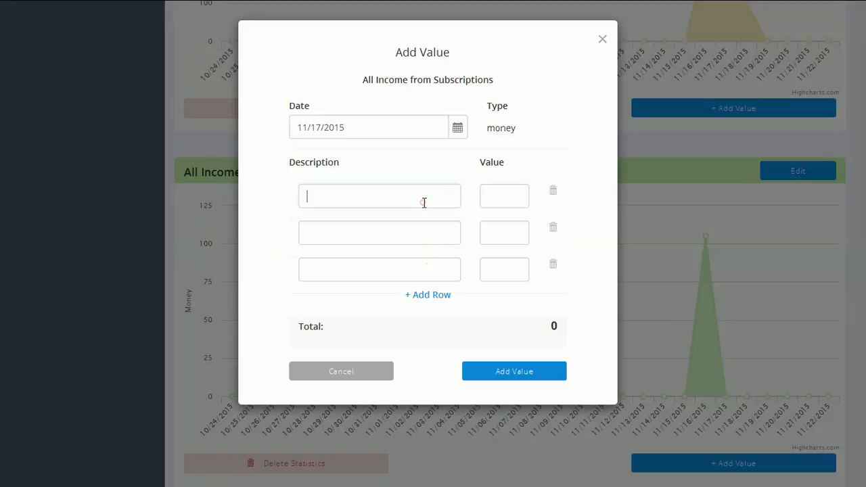
{"action": "type", "text": "Small Business"}
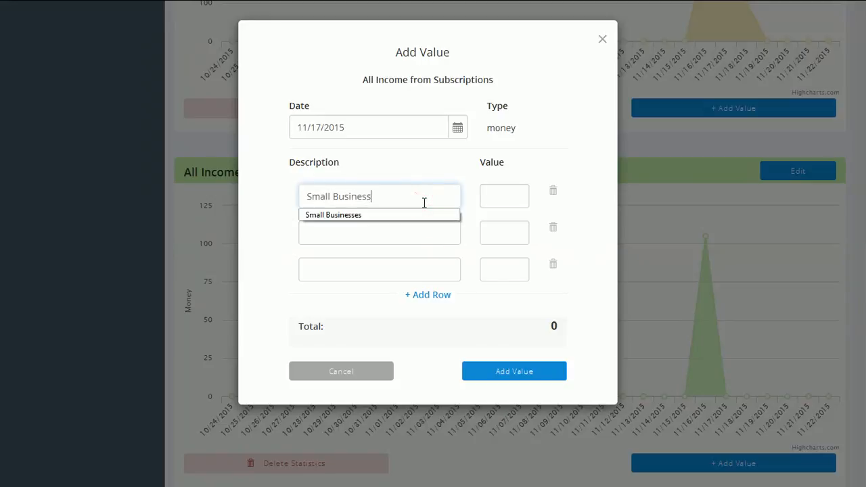
{"action": "type", "text": "es"}
{"action": "key", "text": "Tab"}
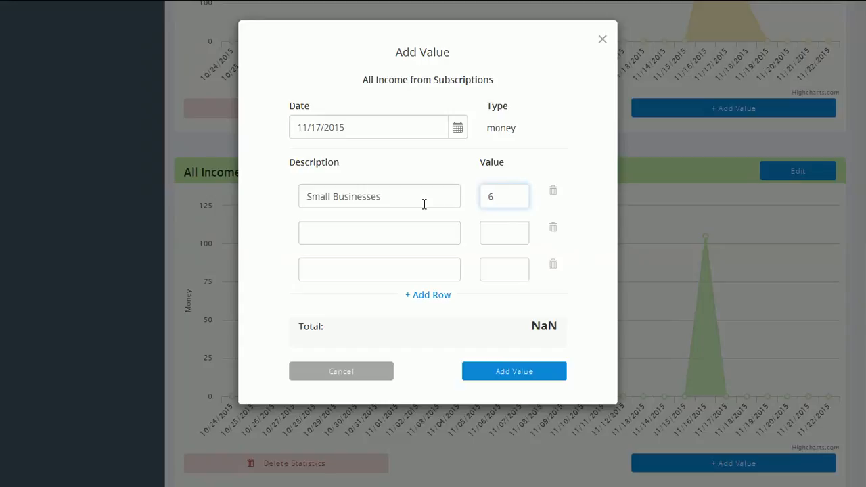
- Fill the second row of the 11/17/2015 income entry with the description "Big Businesses" and value 1
{"action": "type", "text": "Big"}
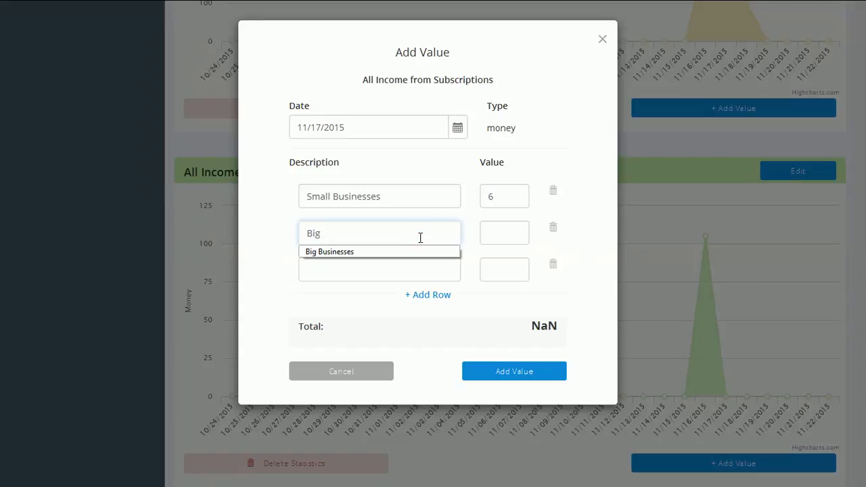
{"action": "key", "text": "Down"}
{"action": "key", "text": "Return"}
{"action": "key", "text": "Tab"}
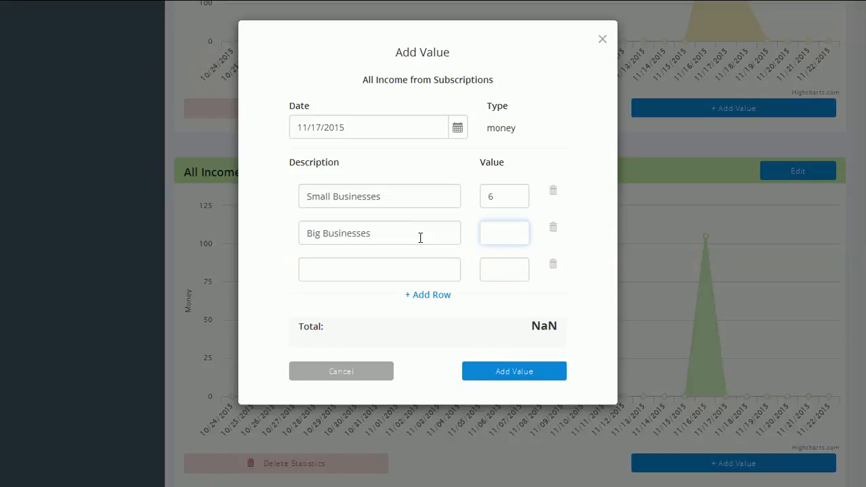
{"action": "type", "text": "1"}
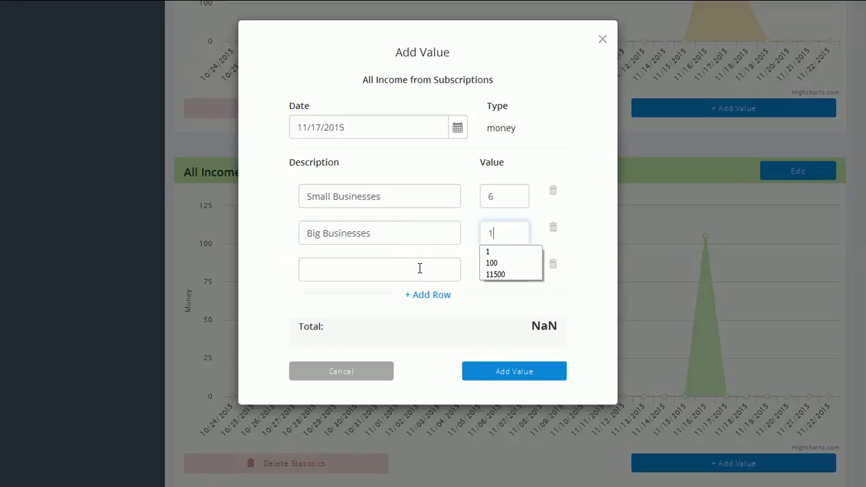
- Fill the third row with the description "Free Users" and value 105, and save the 11/17/2015 income entry
{"action": "left_click", "coordinate": [419, 268]}
{"action": "type", "text": "F"}
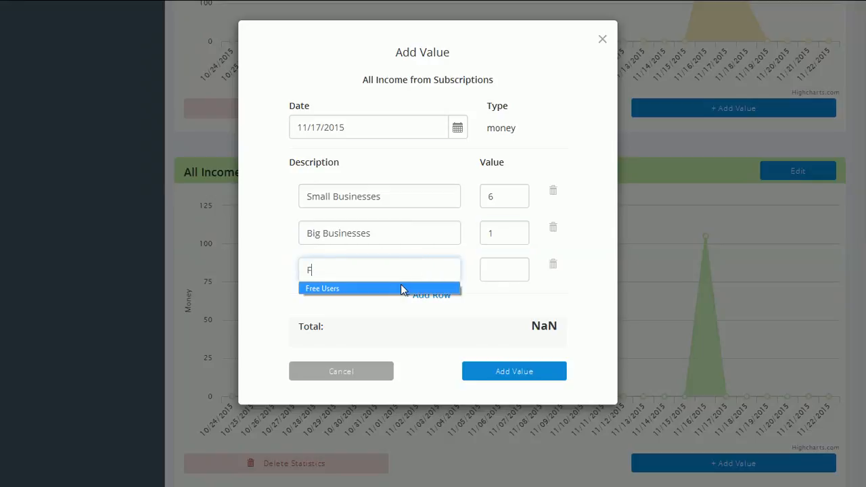
{"action": "left_click", "coordinate": [401, 288]}
{"action": "left_click", "coordinate": [489, 272]}
{"action": "type", "text": "10"}
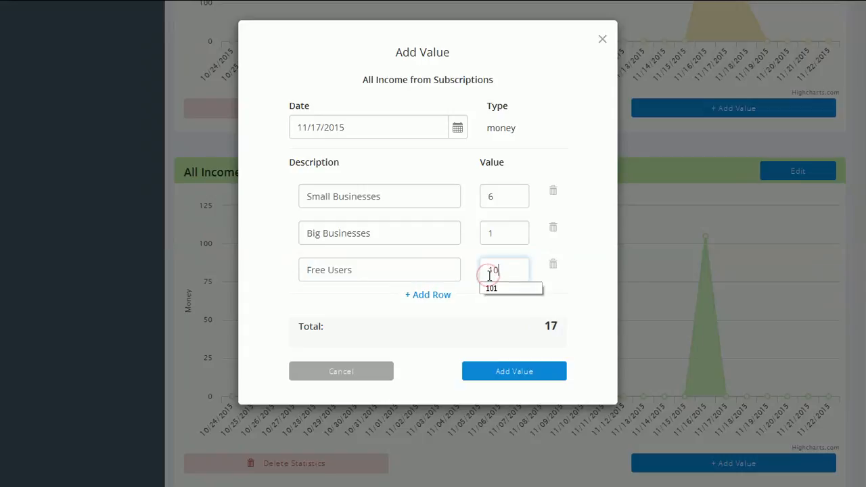
{"action": "type", "text": "5"}
{"action": "left_click", "coordinate": [514, 378]}
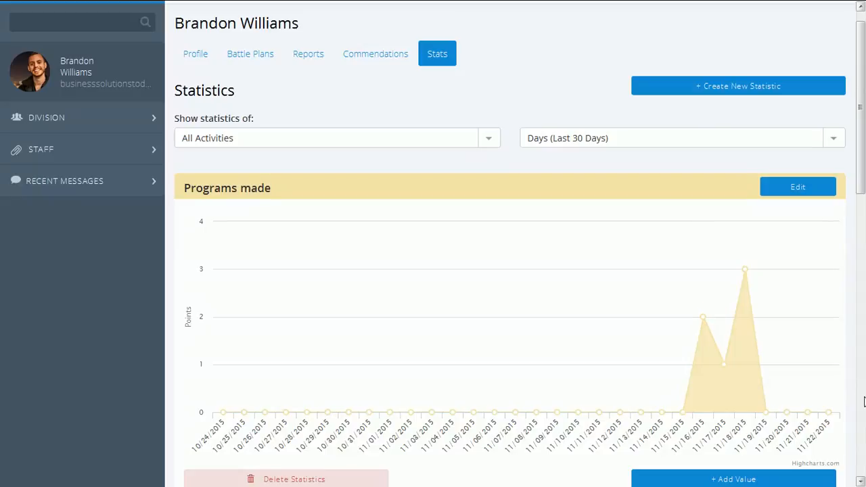
- Review the November 2015 graphs of the Programs made, Marketing Materials Sent and All Income from Subscriptions statistics
{"action": "left_click", "coordinate": [858, 389]}
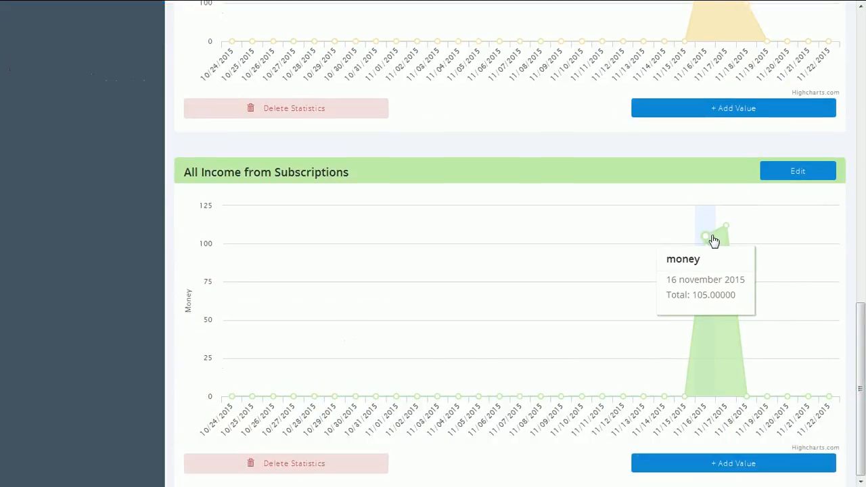
{"action": "mouse_move", "coordinate": [730, 234]}
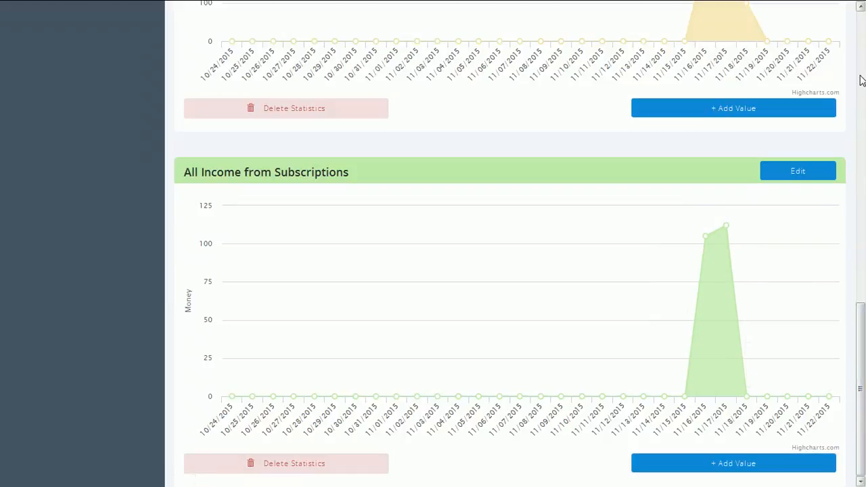
{"action": "left_click_drag", "start_coordinate": [863, 72], "coordinate": [863, 319]}
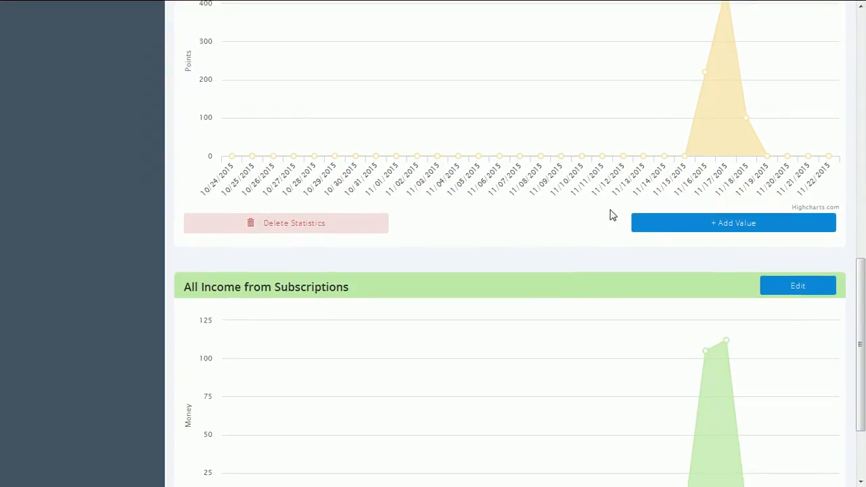
{"action": "scroll", "coordinate": [611, 215], "scroll_direction": "up", "scroll_amount": 9}
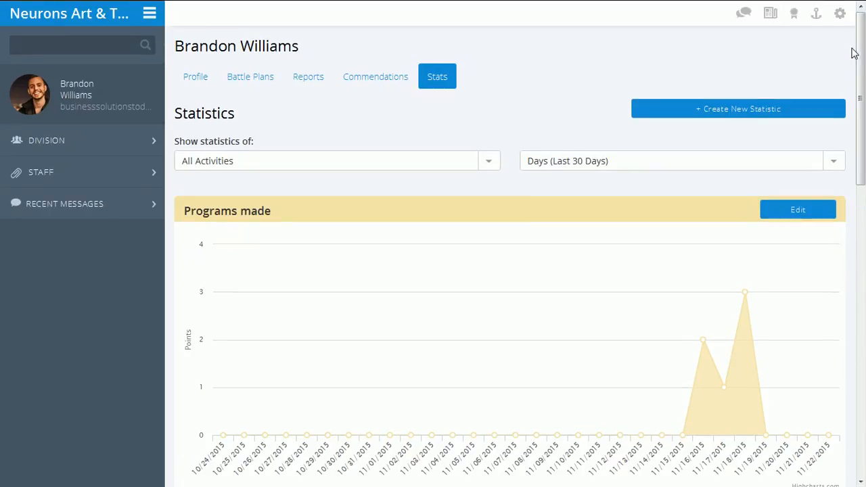
{"action": "mouse_move", "coordinate": [854, 53]}
{"action": "left_mouse_down"}
{"action": "mouse_move", "coordinate": [855, 138]}
{"action": "mouse_move", "coordinate": [857, 52]}
{"action": "left_mouse_up"}
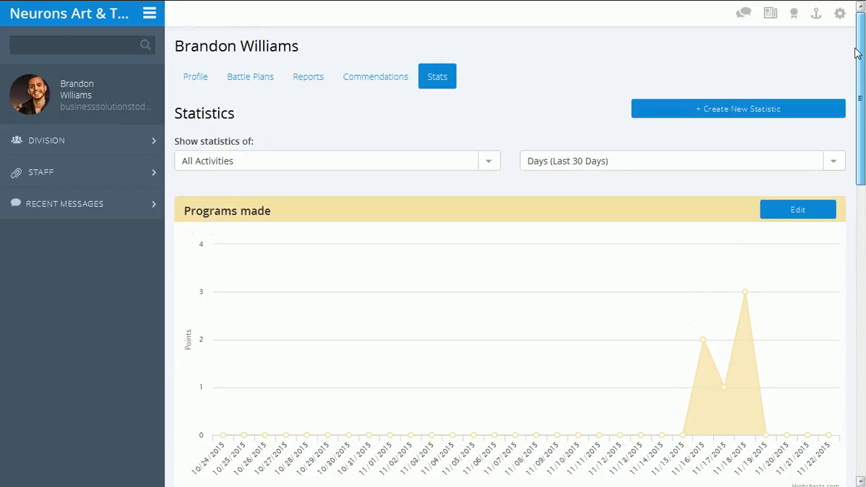
{"action": "scroll", "coordinate": [856, 53], "scroll_direction": "down", "scroll_amount": 4}
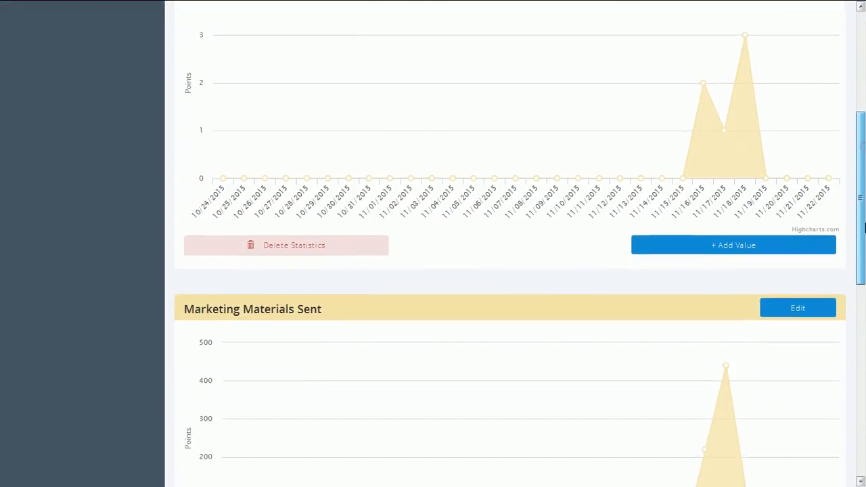
{"action": "scroll", "coordinate": [864, 229], "scroll_direction": "down", "scroll_amount": 7}
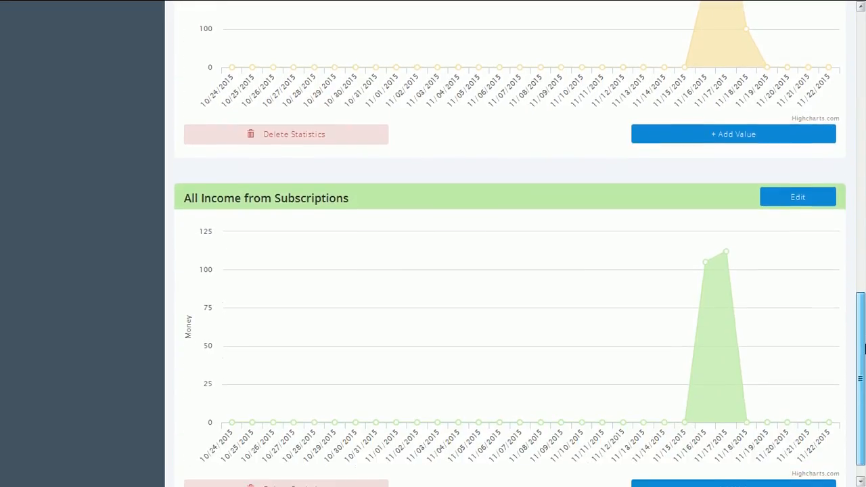
{"action": "left_click_drag", "start_coordinate": [865, 348], "coordinate": [860, 52]}
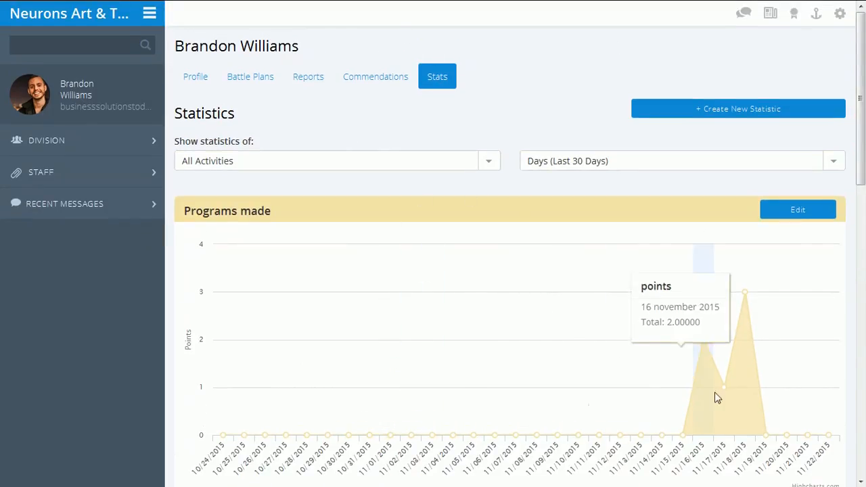
{"action": "left_click_drag", "start_coordinate": [863, 197], "coordinate": [864, 423]}
{"action": "left_click", "coordinate": [864, 88]}
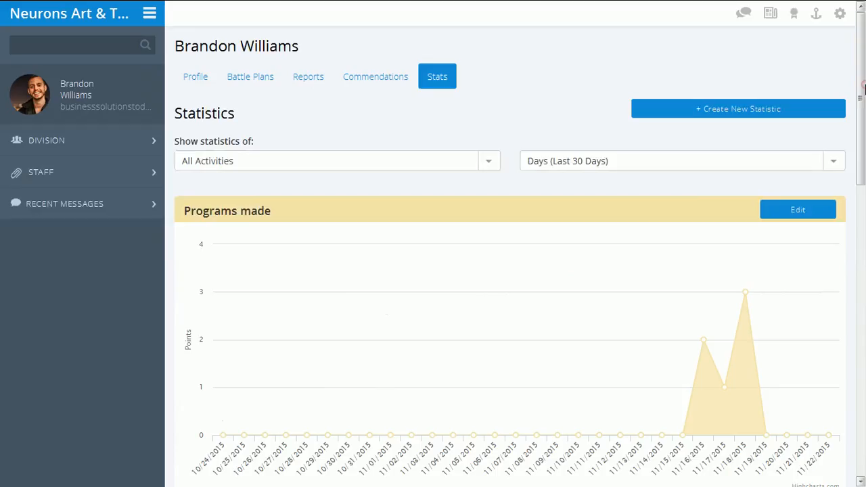